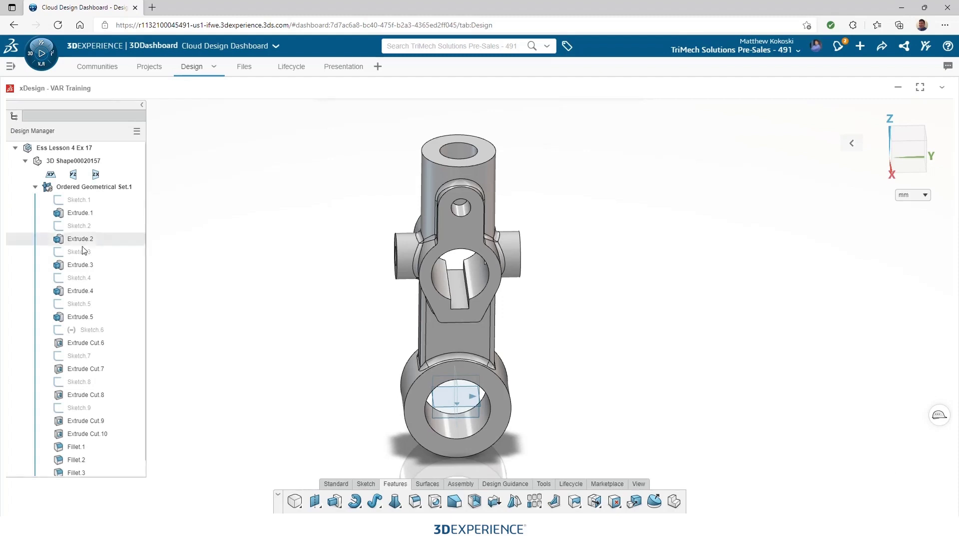
Zoom and orbit the idler arm part to view it from another angle
{"action": "scroll", "coordinate": [355, 292], "scroll_direction": "up", "scroll_amount": 5}
{"action": "scroll", "coordinate": [687, 388], "scroll_direction": "down", "scroll_amount": 3}
{"action": "middle_click_drag", "start_coordinate": [608, 356], "coordinate": [593, 375]}
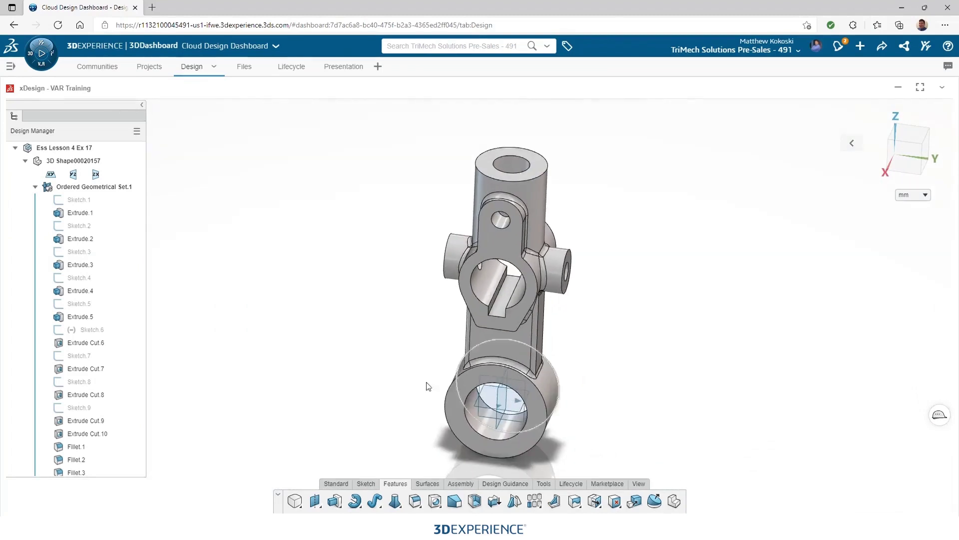
Launch the Drawings app from the list of favourite apps
{"action": "left_click", "coordinate": [40, 61]}
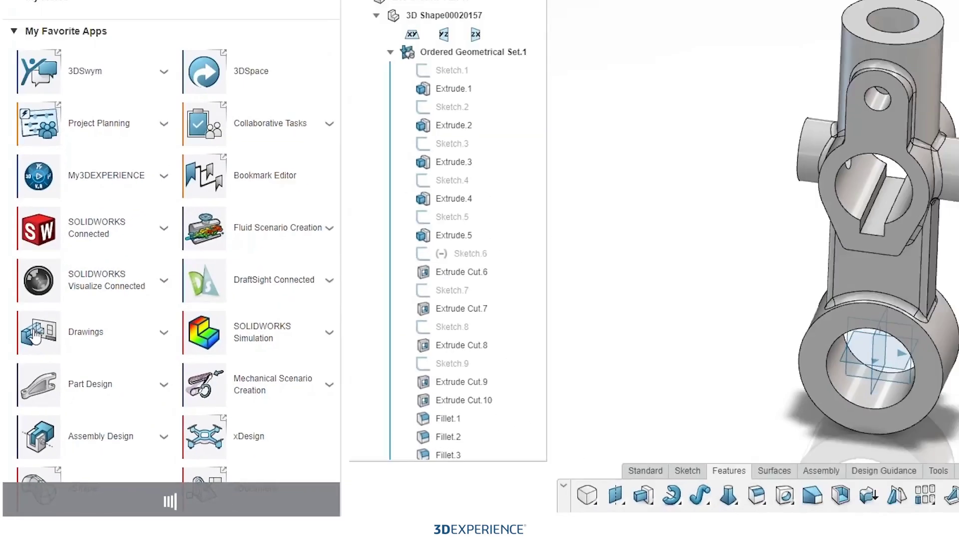
{"action": "left_click", "coordinate": [47, 289]}
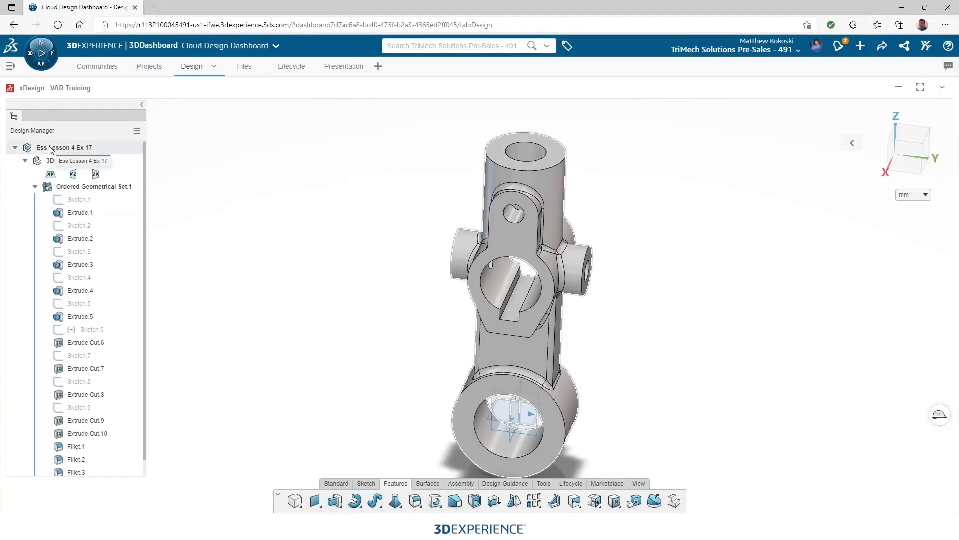
Bring the Ess Lesson 4 Ex 17 part into Drawings, look it over, and return to Drawing00001049
{"action": "left_click_drag", "start_coordinate": [50, 148], "coordinate": [365, 513]}
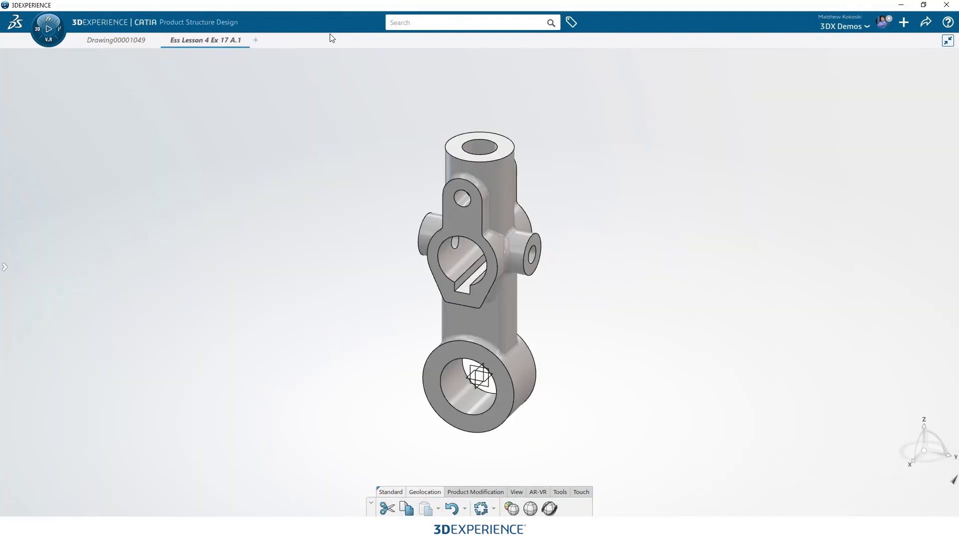
{"action": "scroll", "coordinate": [546, 300], "scroll_direction": "up", "scroll_amount": 3}
{"action": "middle_click_drag", "start_coordinate": [547, 299], "coordinate": [453, 281]}
{"action": "scroll", "coordinate": [454, 281], "scroll_direction": "down", "scroll_amount": 3}
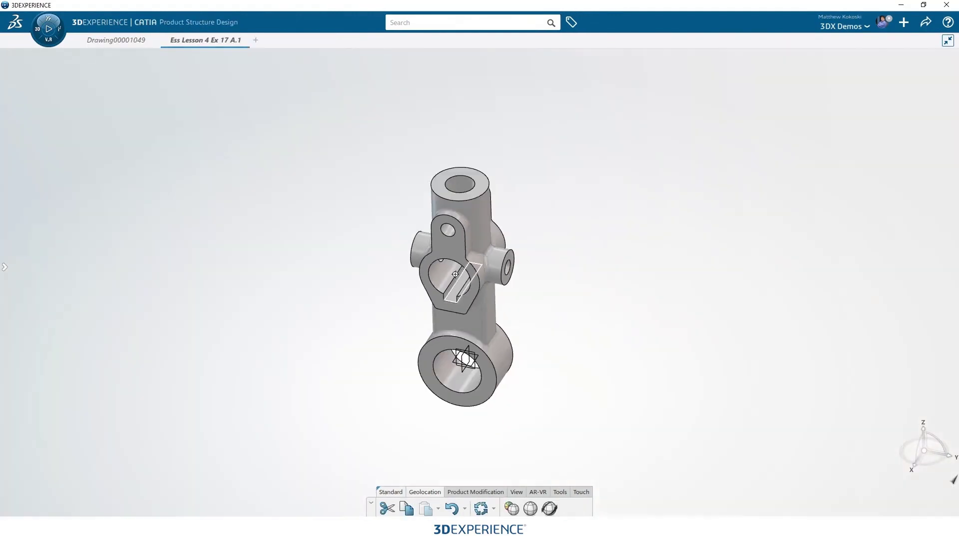
{"action": "left_click", "coordinate": [92, 40]}
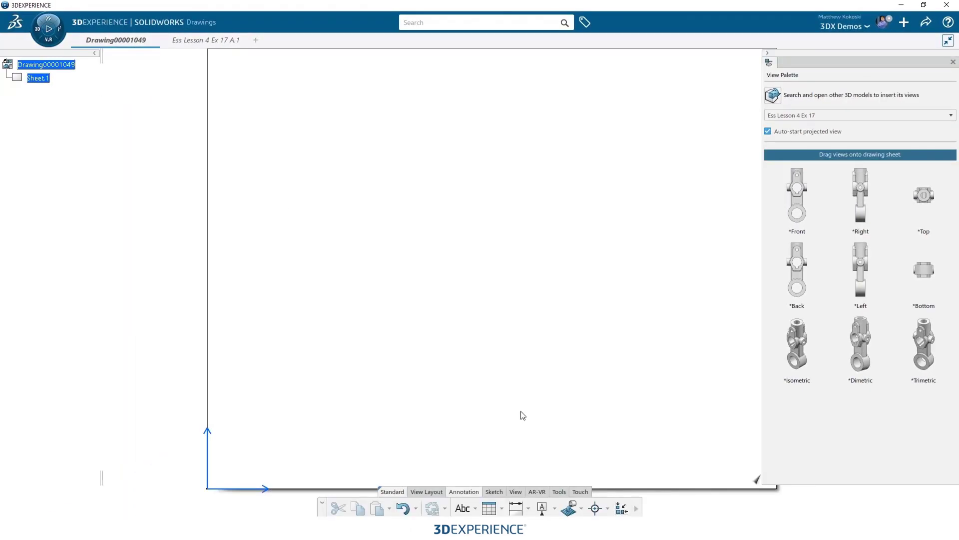
Set the sheet's page layout to B ANSI format, checking the frame and title block settings
{"action": "left_click", "coordinate": [426, 492]}
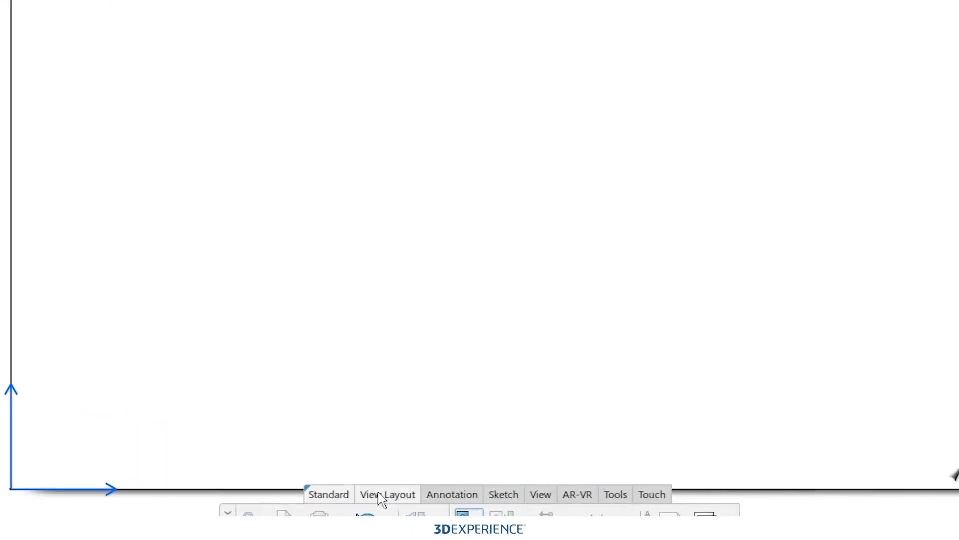
{"action": "left_click", "coordinate": [468, 512]}
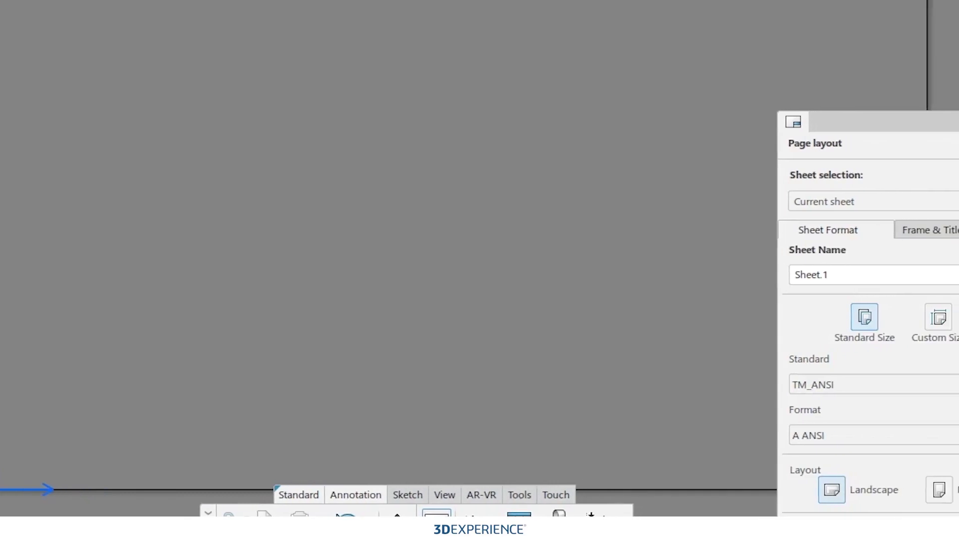
{"action": "left_click", "coordinate": [784, 435]}
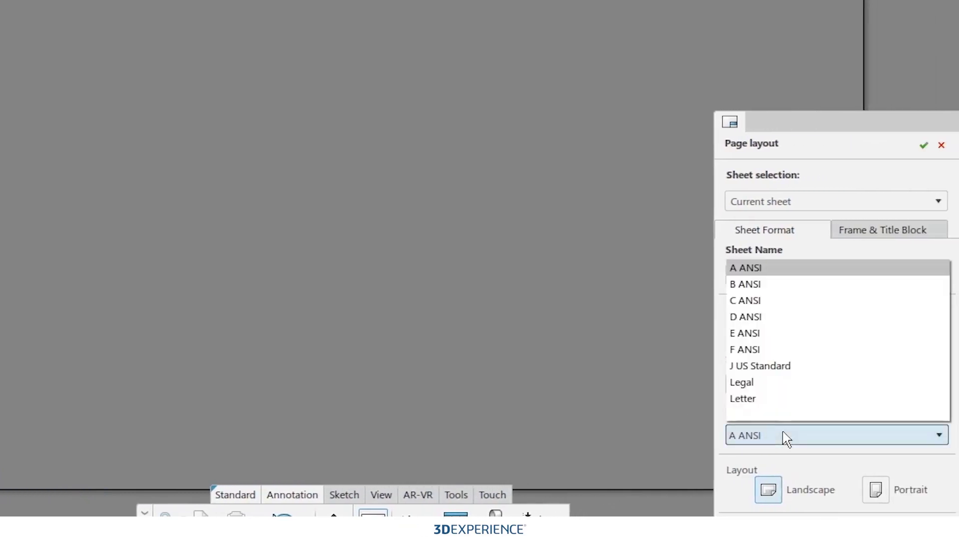
{"action": "left_click", "coordinate": [760, 289]}
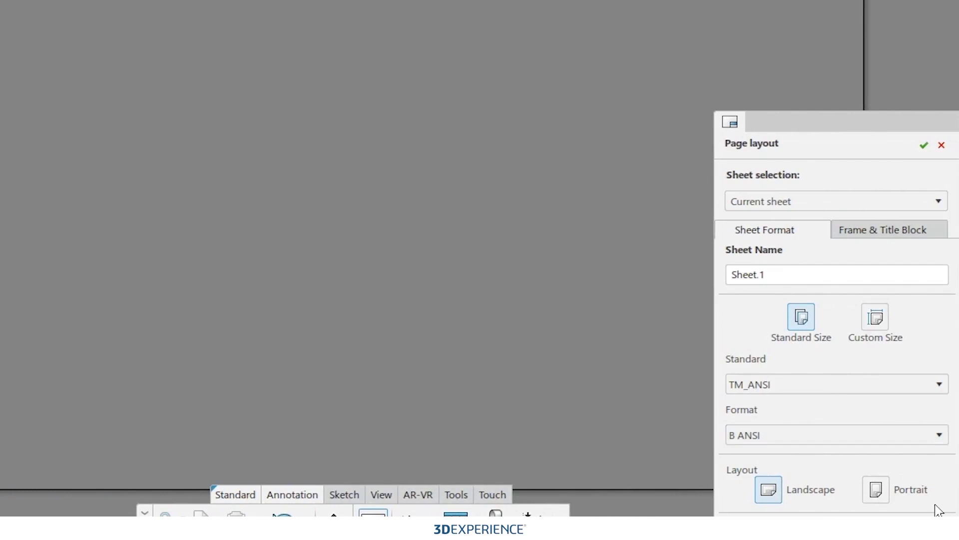
{"action": "left_click", "coordinate": [866, 239]}
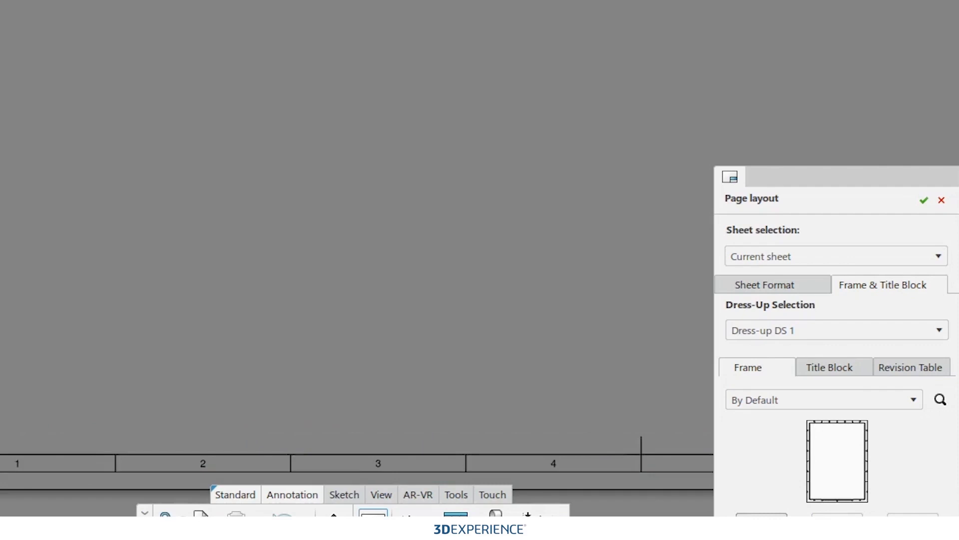
{"action": "left_click", "coordinate": [835, 371]}
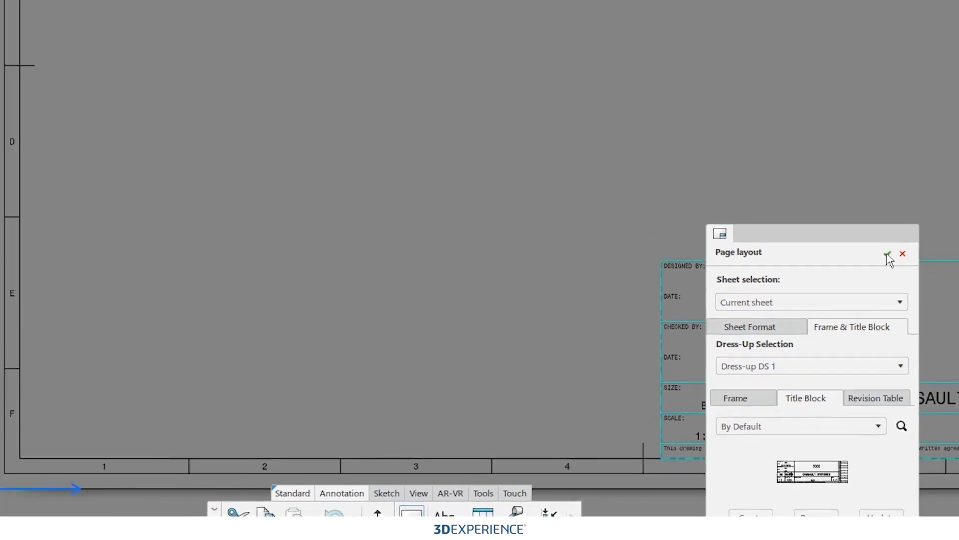
{"action": "left_click", "coordinate": [924, 217]}
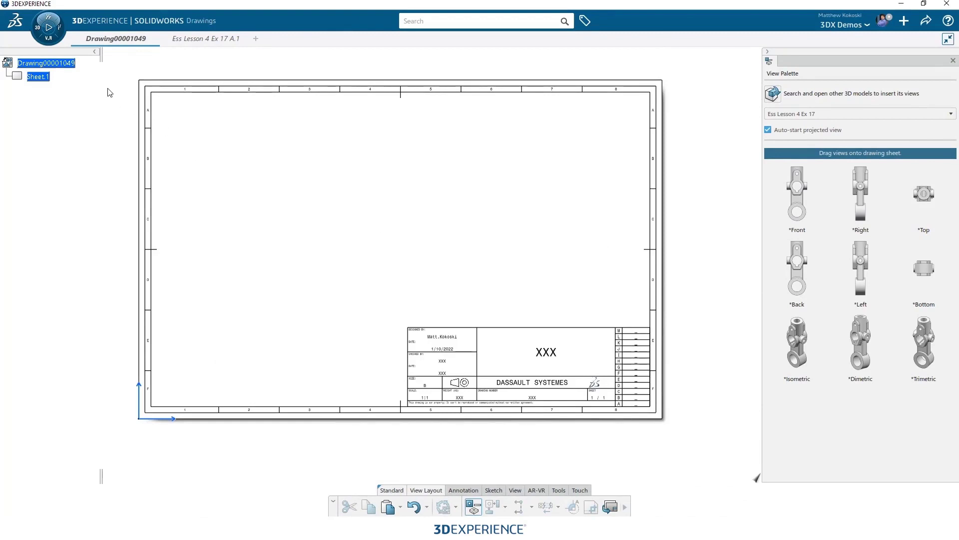
Change the drawing's Title property to 'Essentials Idler Arm'
{"action": "right_click", "coordinate": [46, 65]}
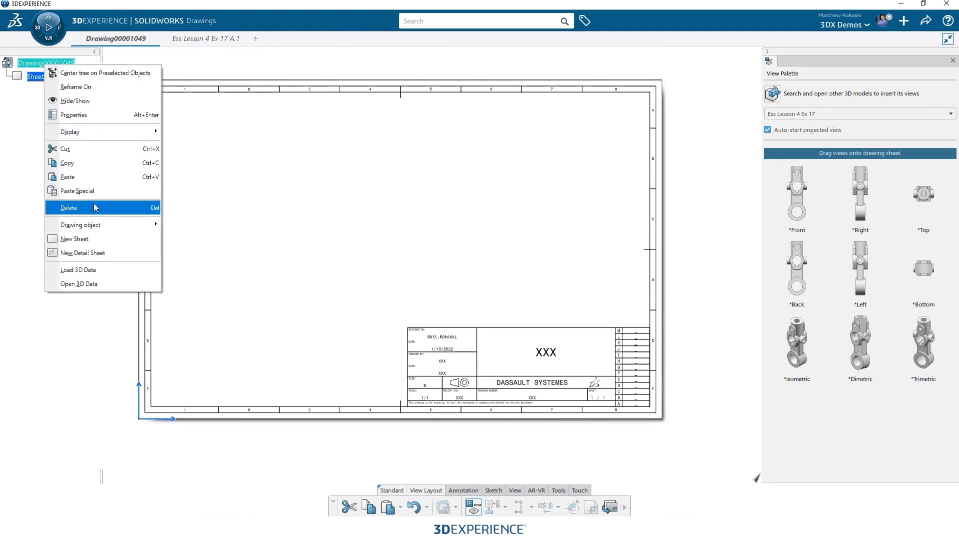
{"action": "left_click", "coordinate": [94, 118]}
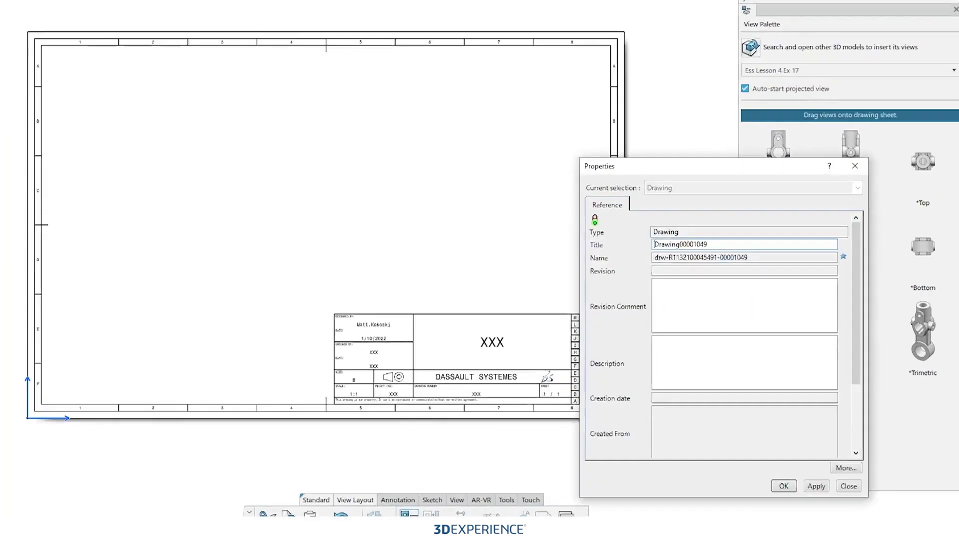
{"action": "double_click", "coordinate": [764, 268]}
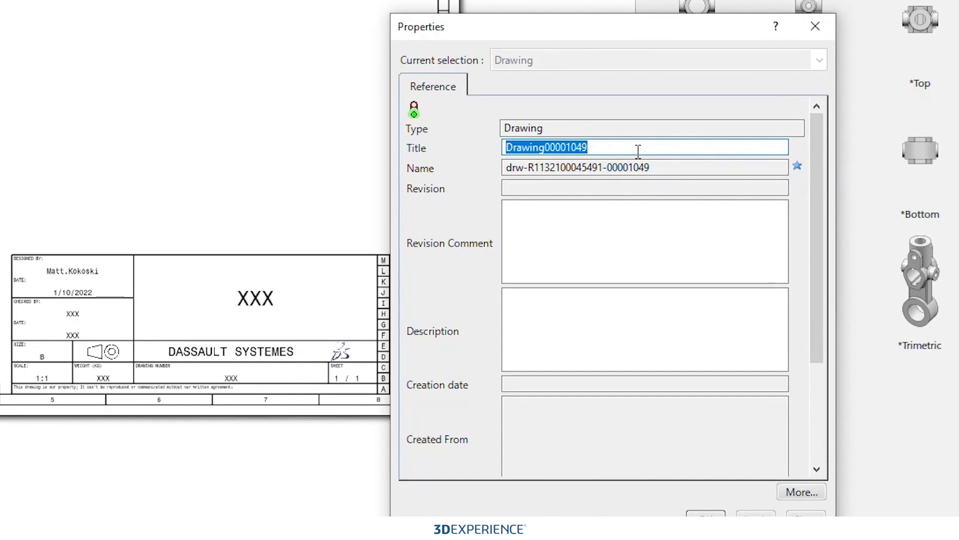
{"action": "type", "text": "Essenti"}
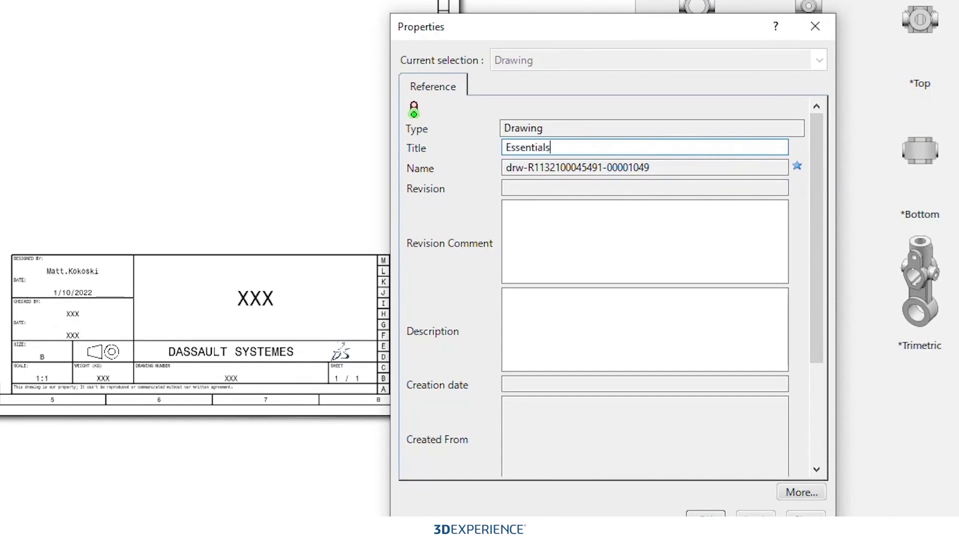
{"action": "type", "text": "als Idler Arm"}
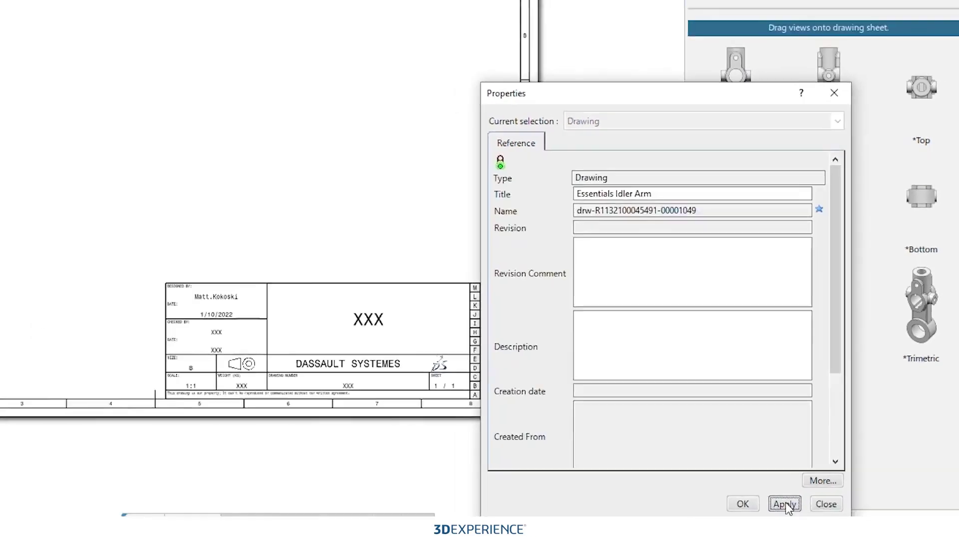
{"action": "left_click", "coordinate": [755, 519]}
{"action": "left_click", "coordinate": [802, 478]}
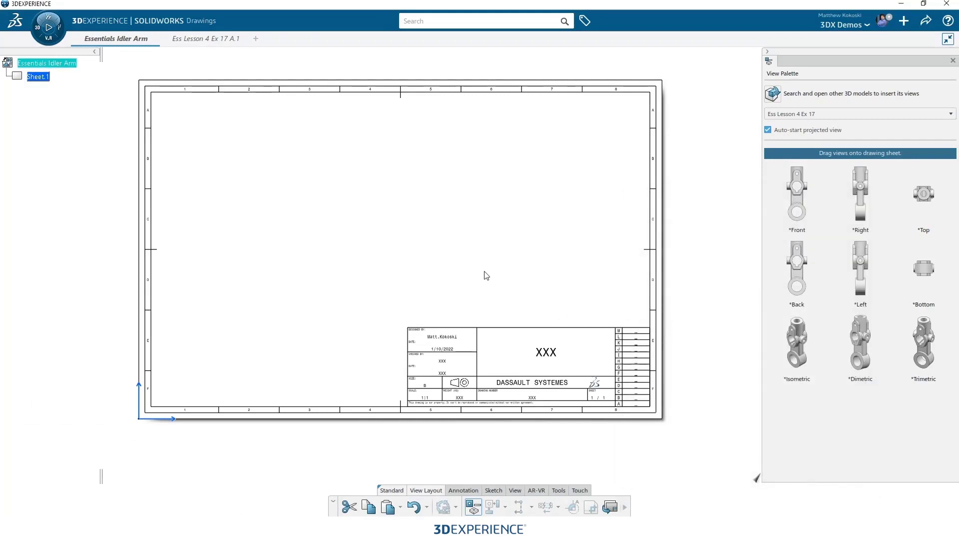
Place the front view, then projected right, top and isometric views on the B sheet
{"action": "scroll", "coordinate": [490, 242], "scroll_direction": "down", "scroll_amount": 2}
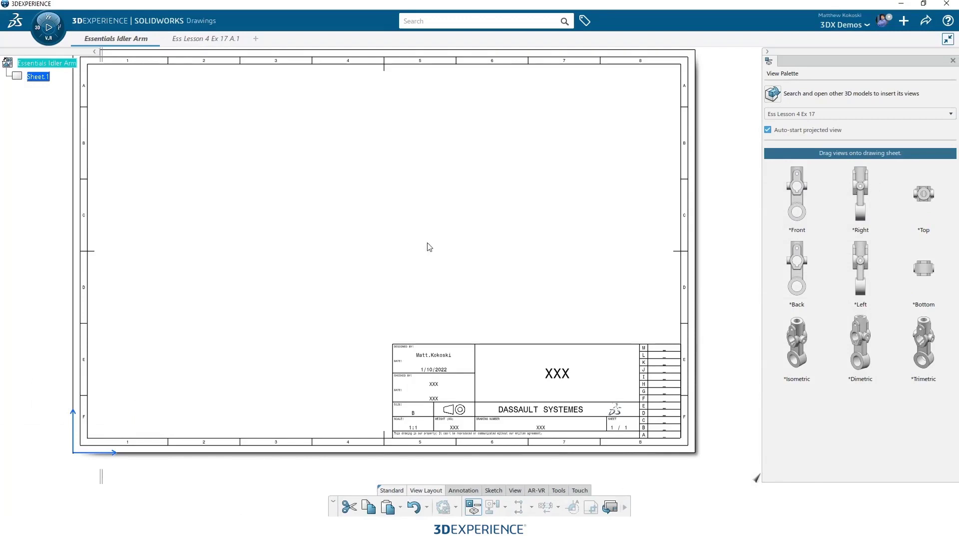
{"action": "scroll", "coordinate": [326, 248], "scroll_direction": "down", "scroll_amount": 1}
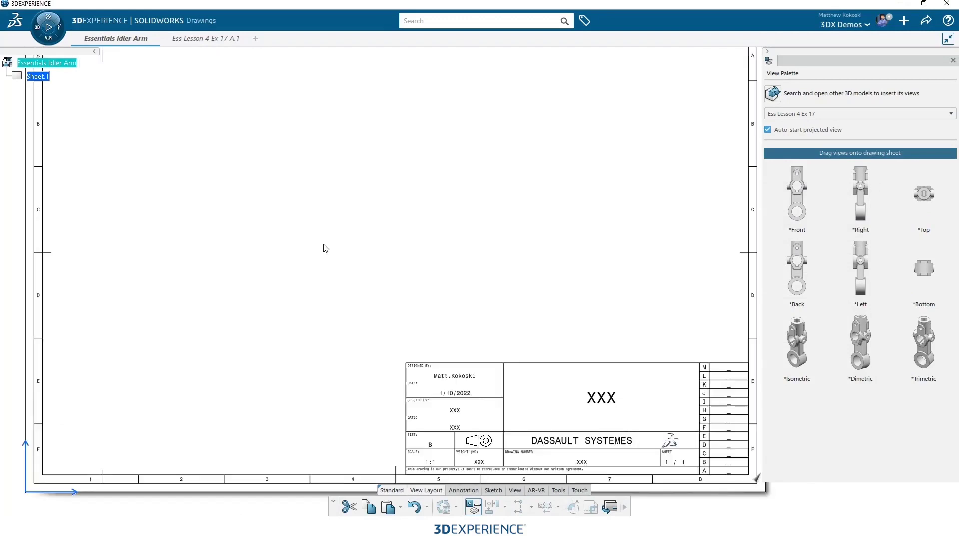
{"action": "key", "text": "f"}
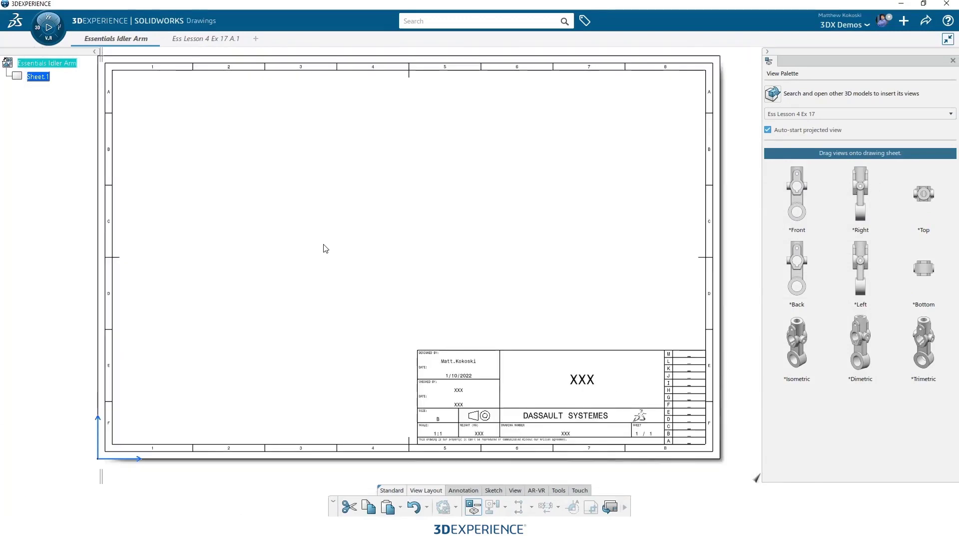
{"action": "scroll", "coordinate": [305, 208], "scroll_direction": "down", "scroll_amount": 1}
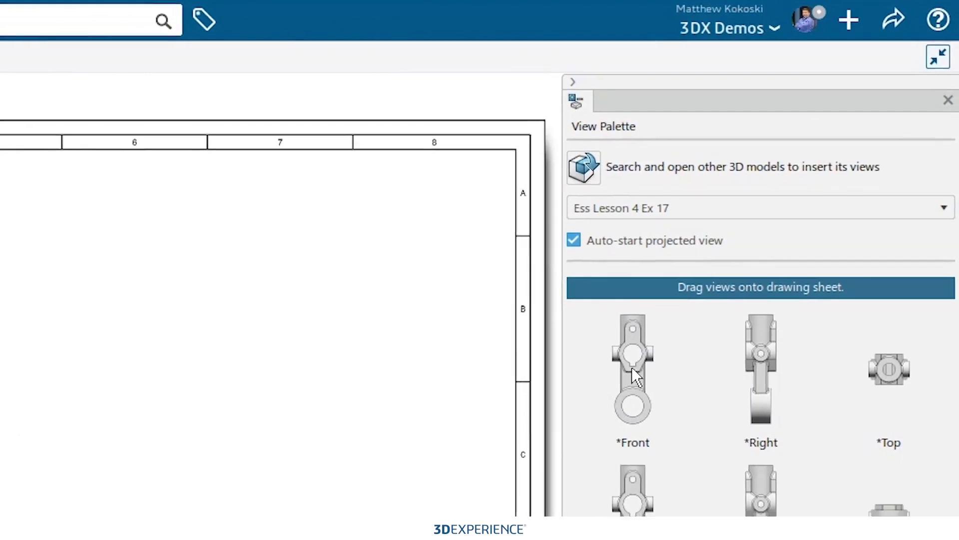
{"action": "left_click_drag", "start_coordinate": [793, 205], "coordinate": [321, 322]}
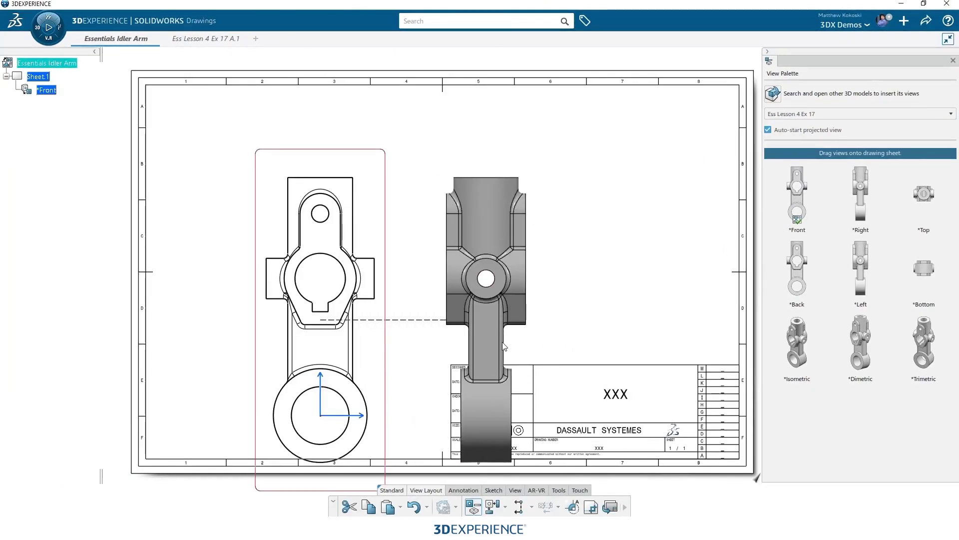
{"action": "left_click", "coordinate": [538, 368]}
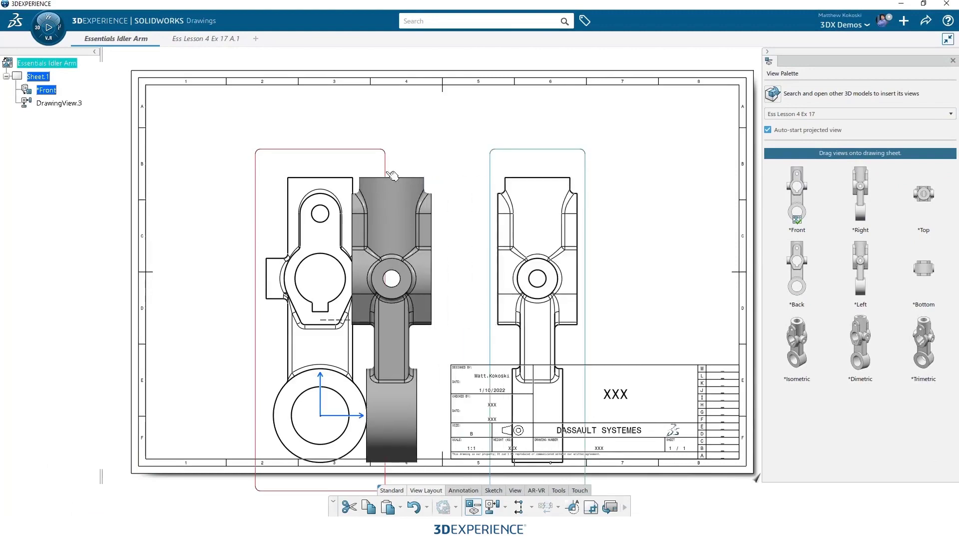
{"action": "left_click", "coordinate": [367, 121]}
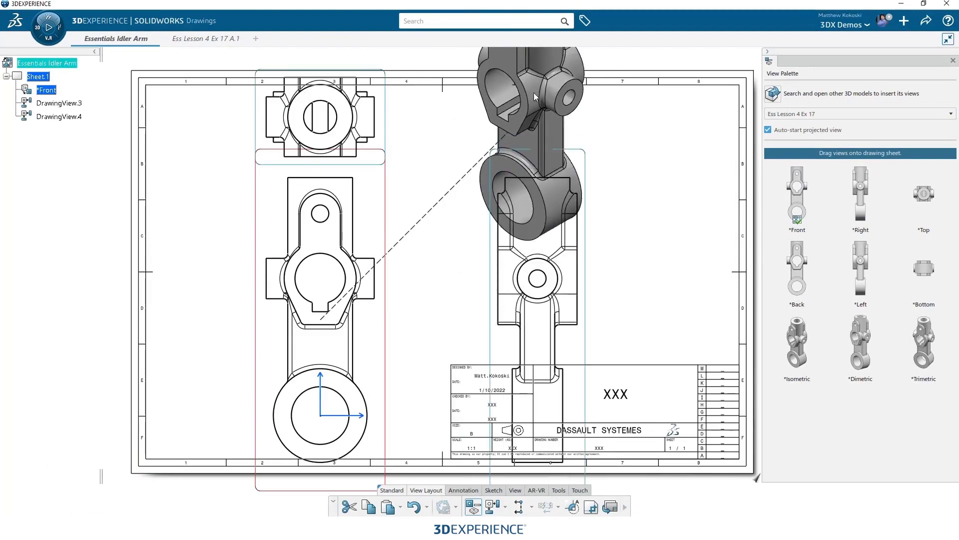
{"action": "left_click", "coordinate": [676, 112]}
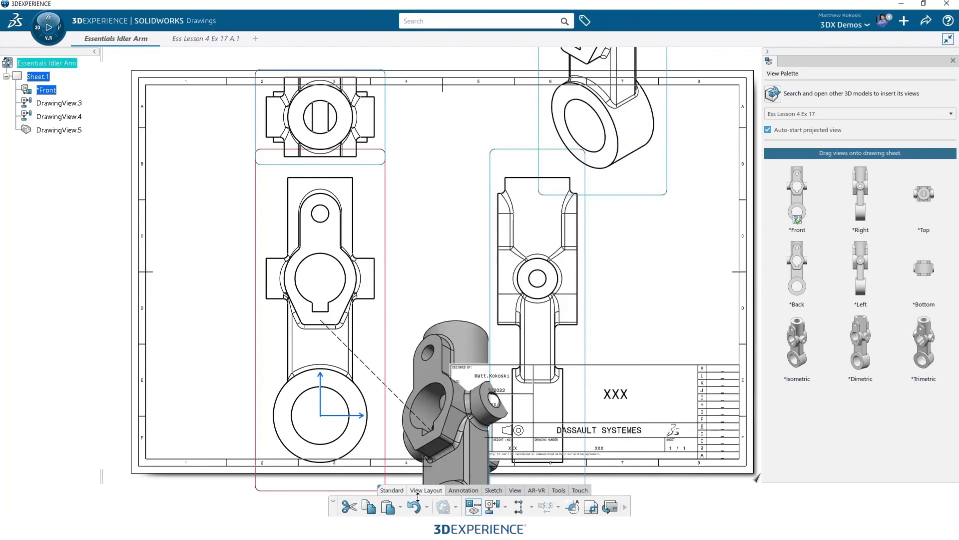
{"action": "key", "text": "Escape"}
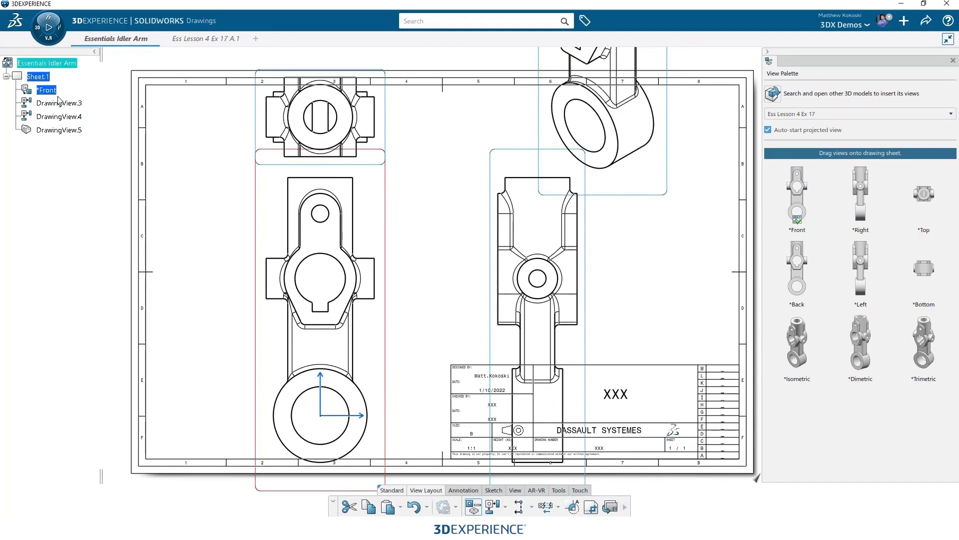
Change the sheet scale from 1:1 to 1:2 in the sheet properties
{"action": "right_click", "coordinate": [31, 74]}
{"action": "left_click", "coordinate": [23, 79]}
{"action": "right_click", "coordinate": [28, 77]}
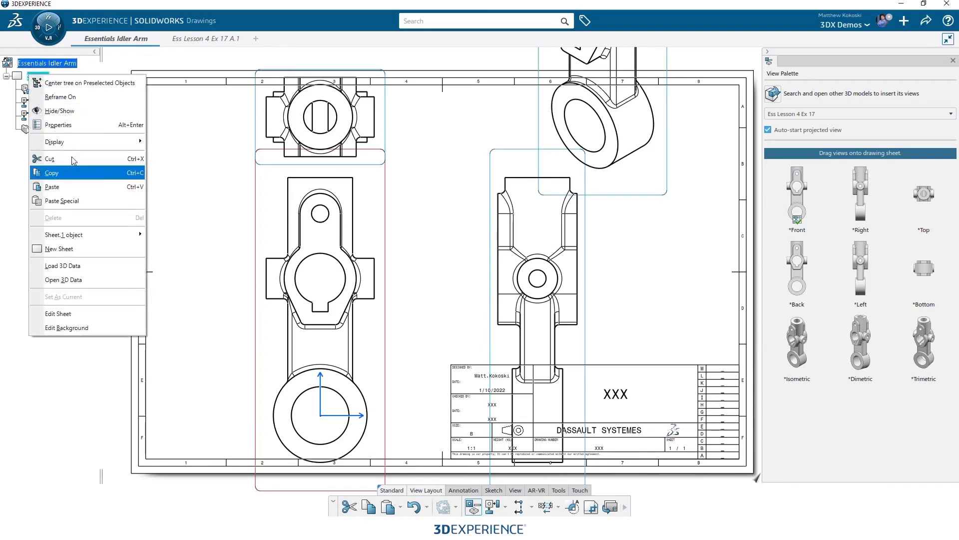
{"action": "left_click", "coordinate": [73, 125]}
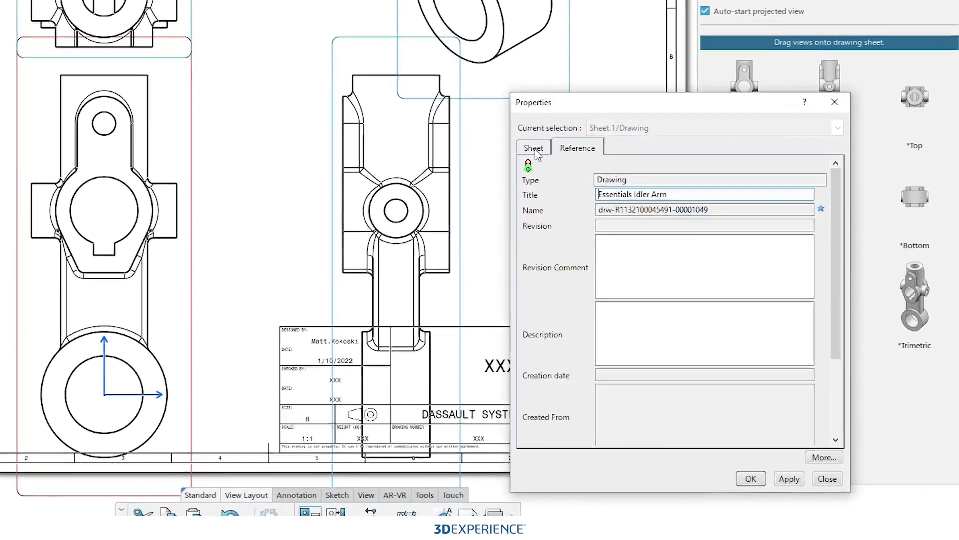
{"action": "left_click", "coordinate": [642, 231]}
{"action": "left_click", "coordinate": [548, 152]}
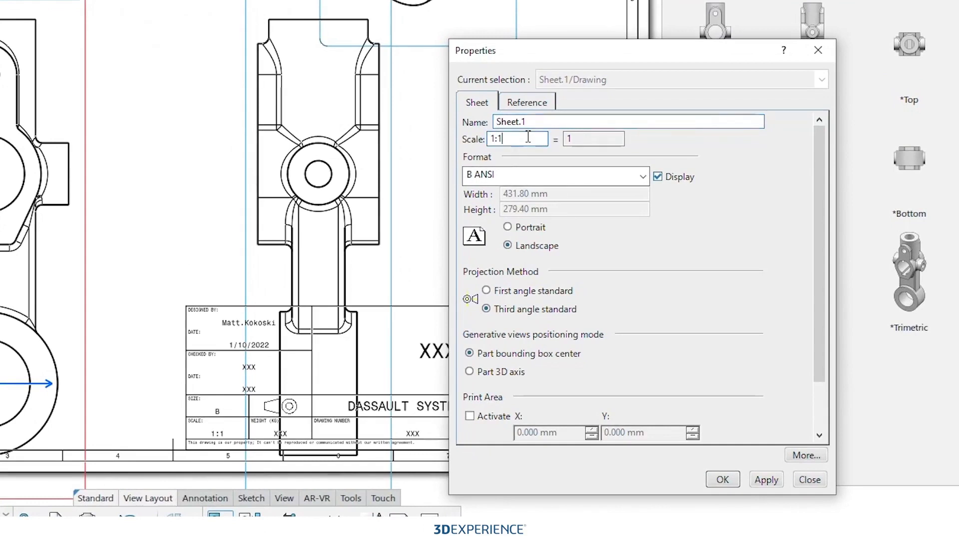
{"action": "type", "text": "2"}
{"action": "left_click", "coordinate": [767, 480]}
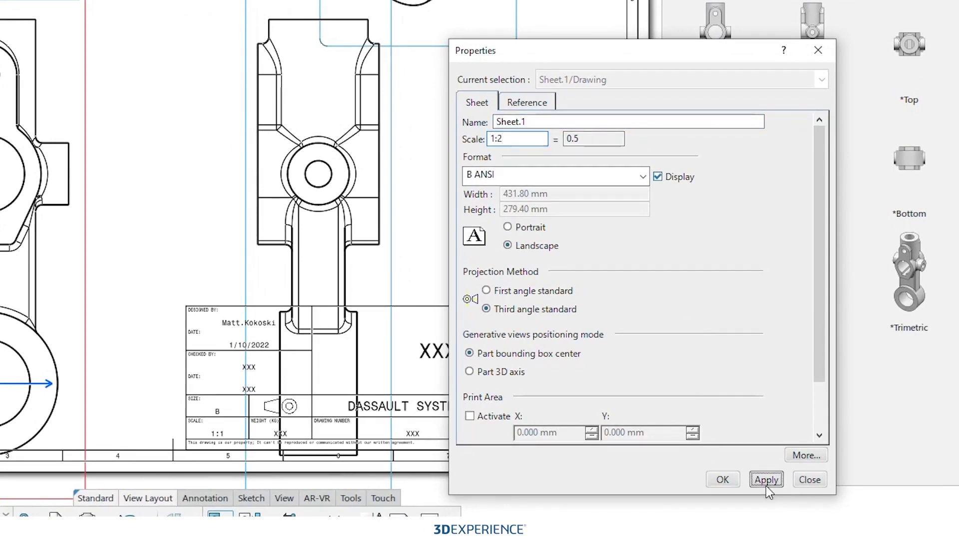
{"action": "left_click", "coordinate": [729, 478]}
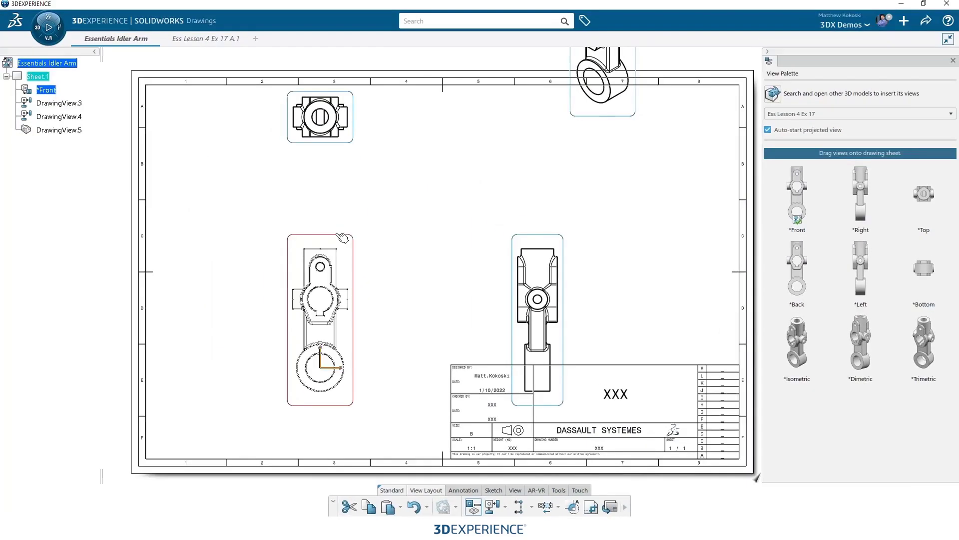
Move the front, right and top views closer together toward the left
{"action": "left_click_drag", "start_coordinate": [343, 238], "coordinate": [416, 193]}
{"action": "left_click_drag", "start_coordinate": [600, 200], "coordinate": [481, 200]}
{"action": "left_click_drag", "start_coordinate": [412, 195], "coordinate": [364, 195]}
{"action": "left_click_drag", "start_coordinate": [323, 104], "coordinate": [323, 159]}
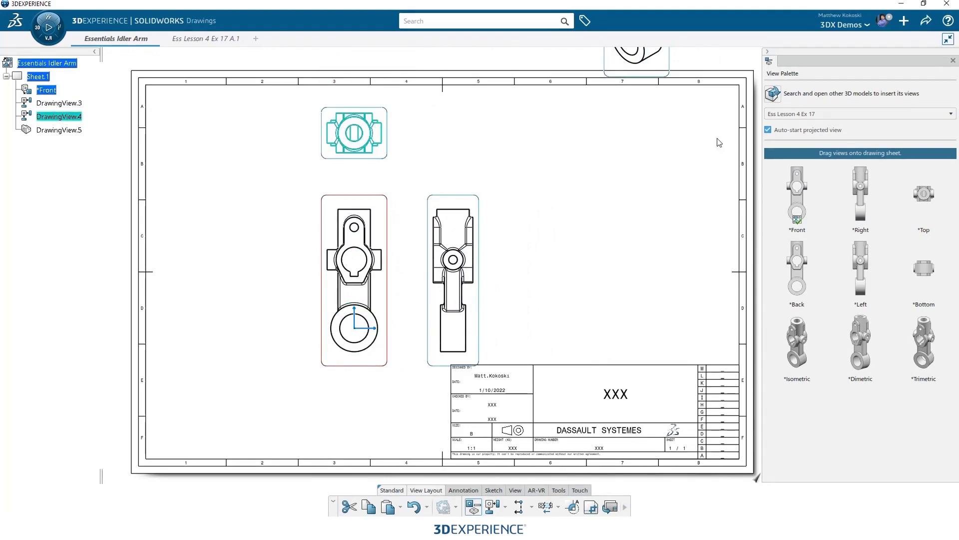
Position the isometric view independently at the sheet's upper right and display it shaded
{"action": "left_click_drag", "start_coordinate": [629, 79], "coordinate": [533, 176]}
{"action": "right_click", "coordinate": [533, 175]}
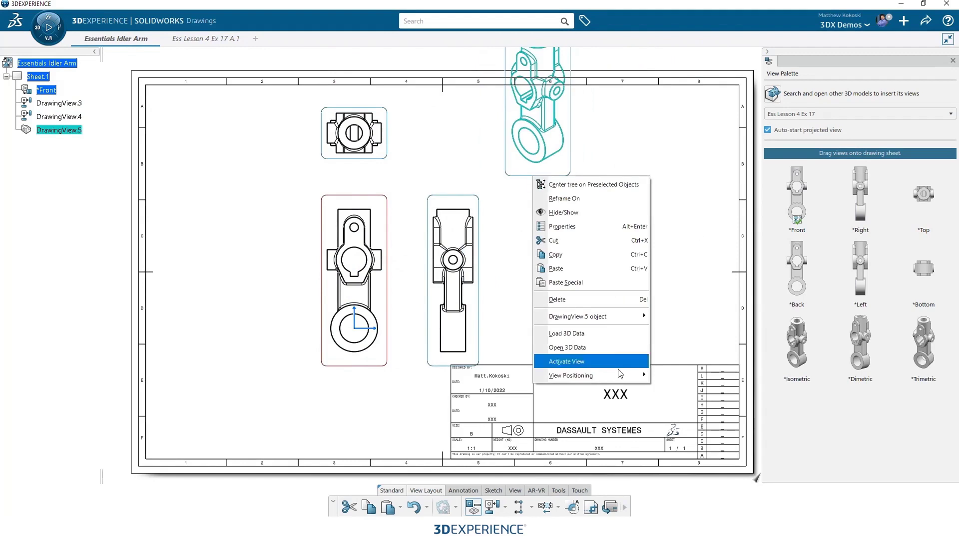
{"action": "mouse_move", "coordinate": [618, 375]}
{"action": "left_click", "coordinate": [696, 393]}
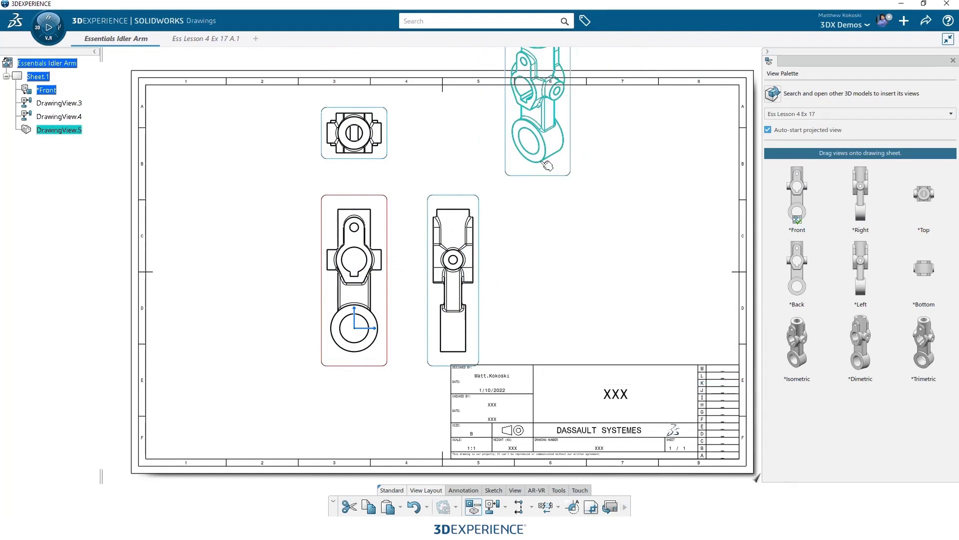
{"action": "left_click_drag", "start_coordinate": [535, 176], "coordinate": [694, 246]}
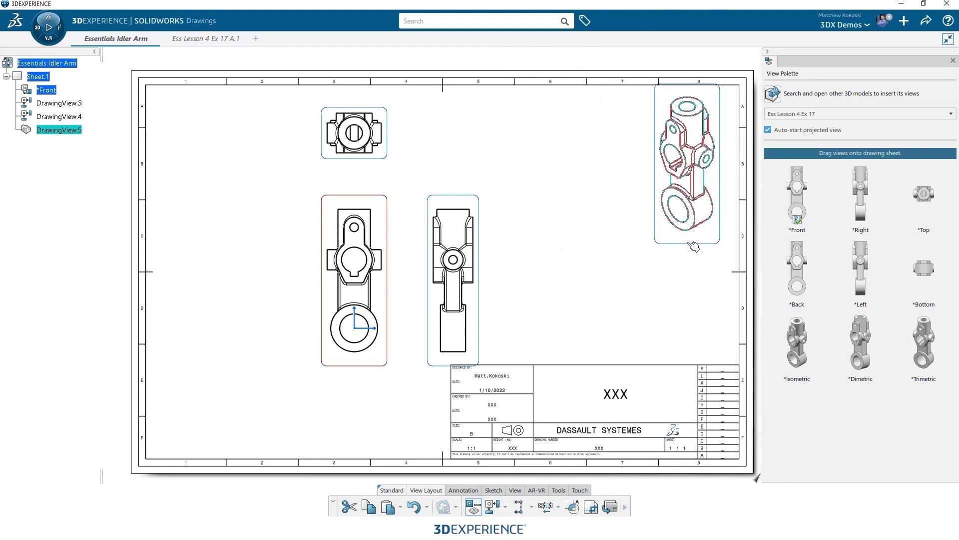
{"action": "left_click", "coordinate": [693, 246]}
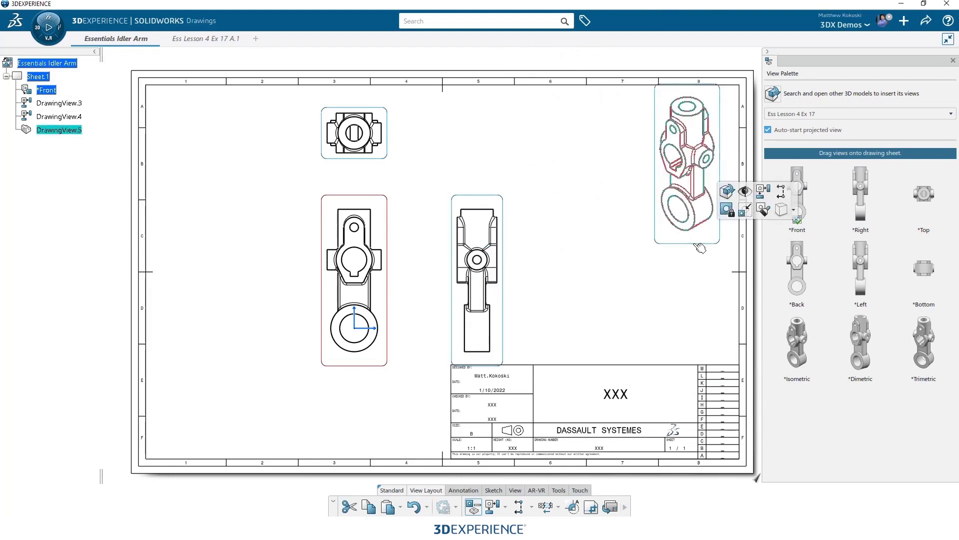
{"action": "left_click", "coordinate": [795, 212]}
{"action": "left_click", "coordinate": [783, 264]}
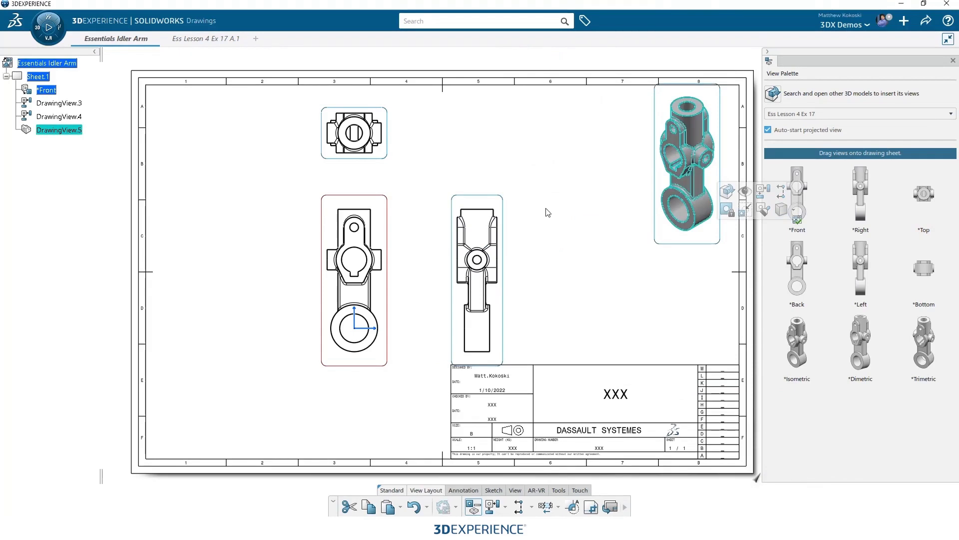
{"action": "left_click", "coordinate": [570, 171]}
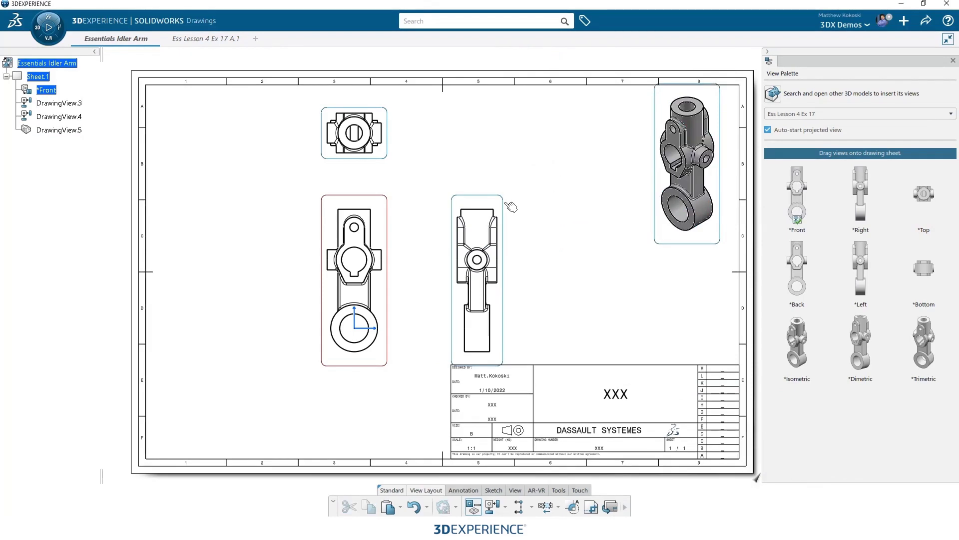
Nudge the right view slightly to the right
{"action": "left_click_drag", "start_coordinate": [510, 205], "coordinate": [518, 202]}
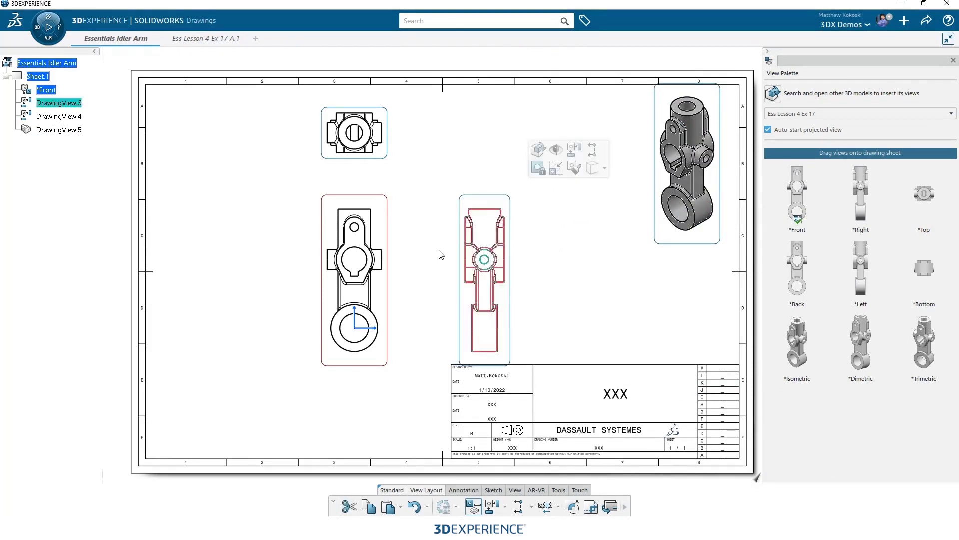
{"action": "left_click", "coordinate": [430, 345]}
{"action": "scroll", "coordinate": [439, 320], "scroll_direction": "down", "scroll_amount": 3}
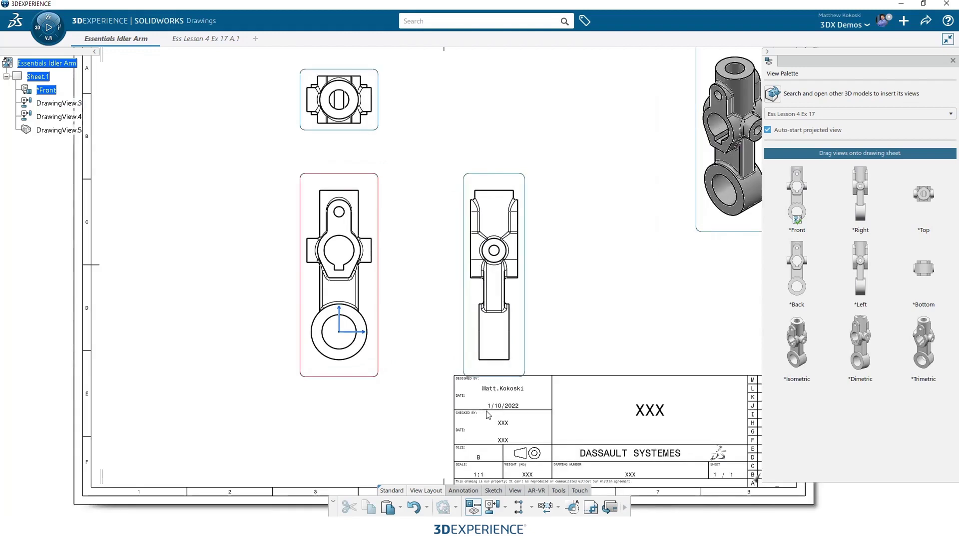
{"action": "scroll", "coordinate": [392, 245], "scroll_direction": "up", "scroll_amount": 4}
{"action": "scroll", "coordinate": [405, 193], "scroll_direction": "down", "scroll_amount": 2}
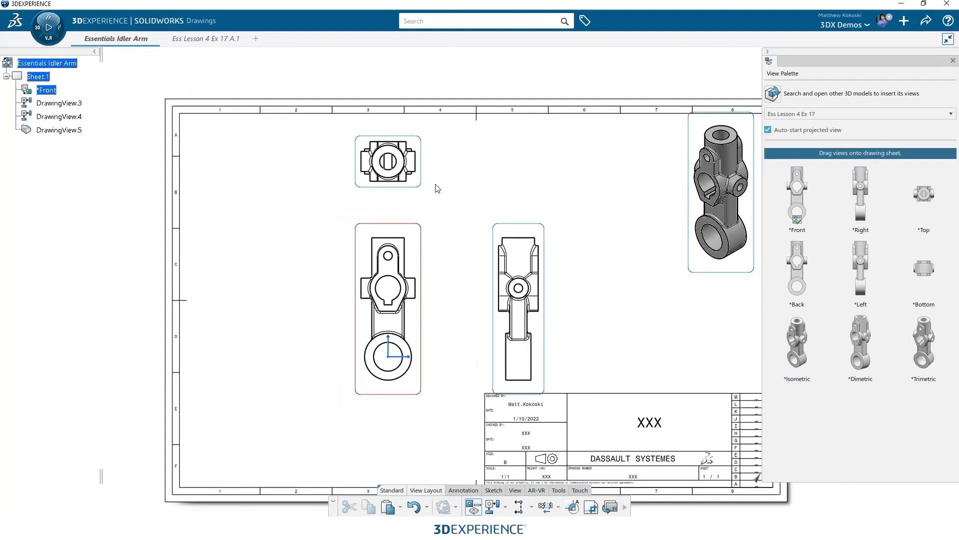
{"action": "scroll", "coordinate": [437, 186], "scroll_direction": "up", "scroll_amount": 1}
Cut vertical section A-A through the front view's circle centres and place it left of the front view
{"action": "left_click", "coordinate": [518, 506]}
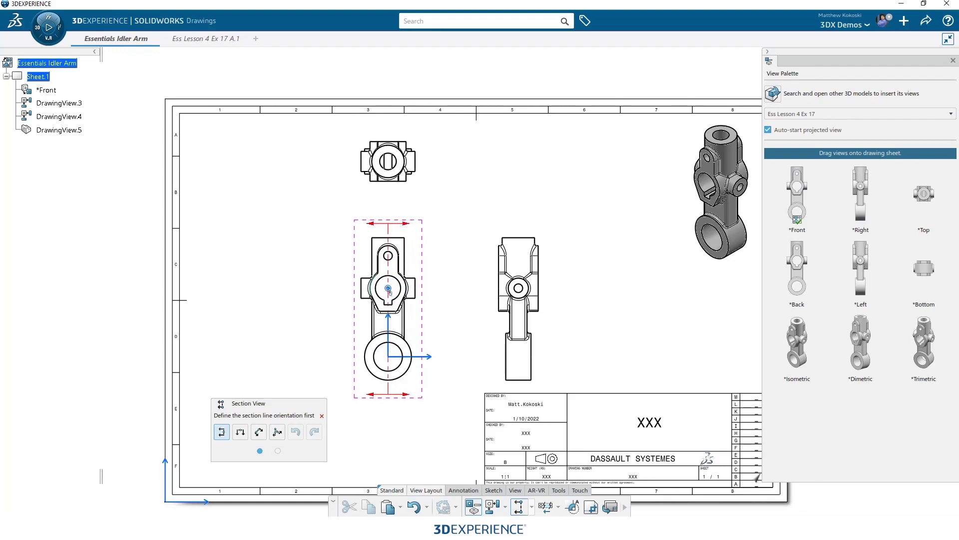
{"action": "left_click", "coordinate": [389, 290]}
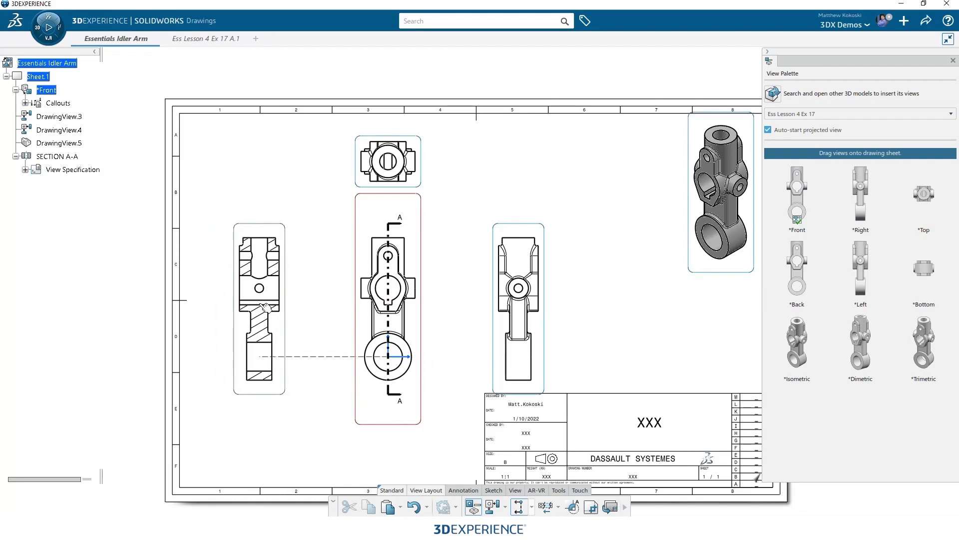
{"action": "left_click", "coordinate": [265, 308]}
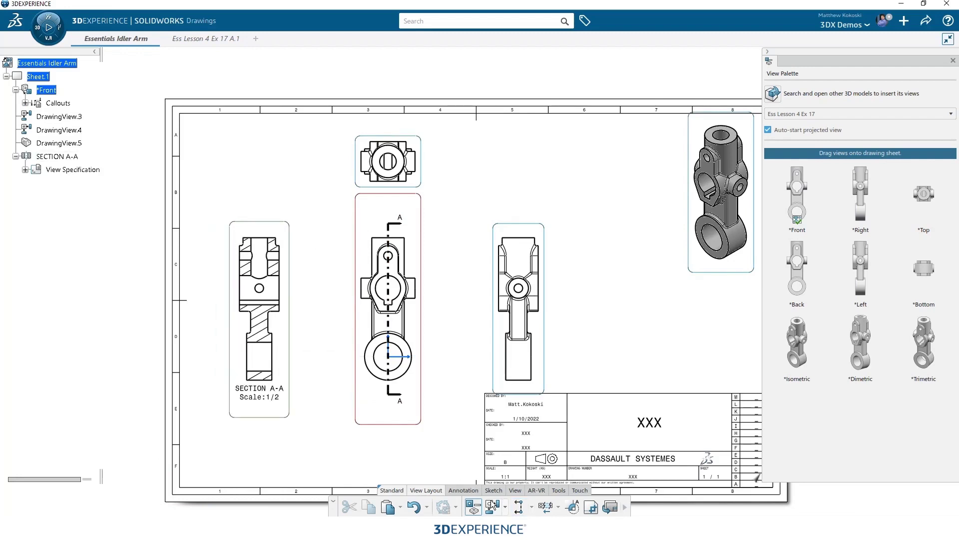
Circle the front view's upper hole as Detail B and place it right of the side view
{"action": "left_click", "coordinate": [573, 507]}
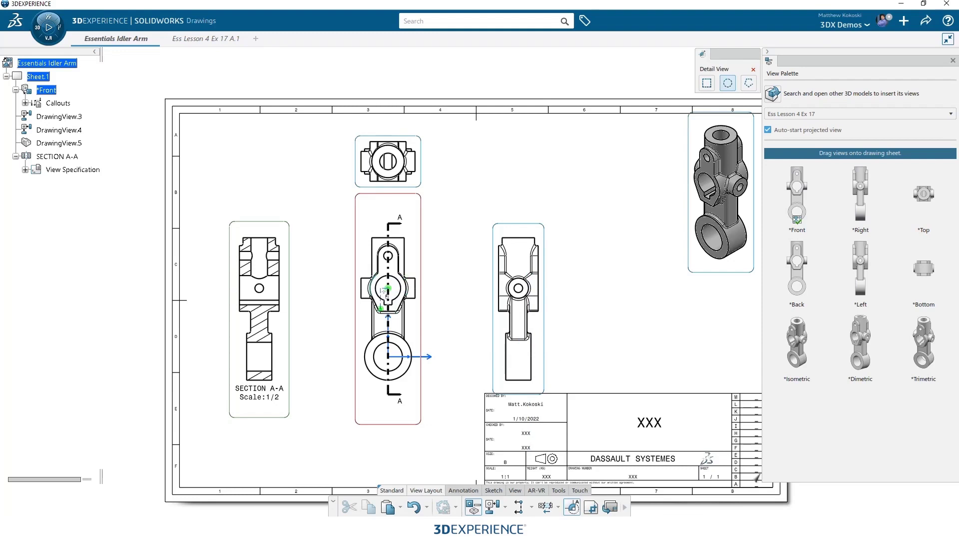
{"action": "left_click", "coordinate": [387, 288]}
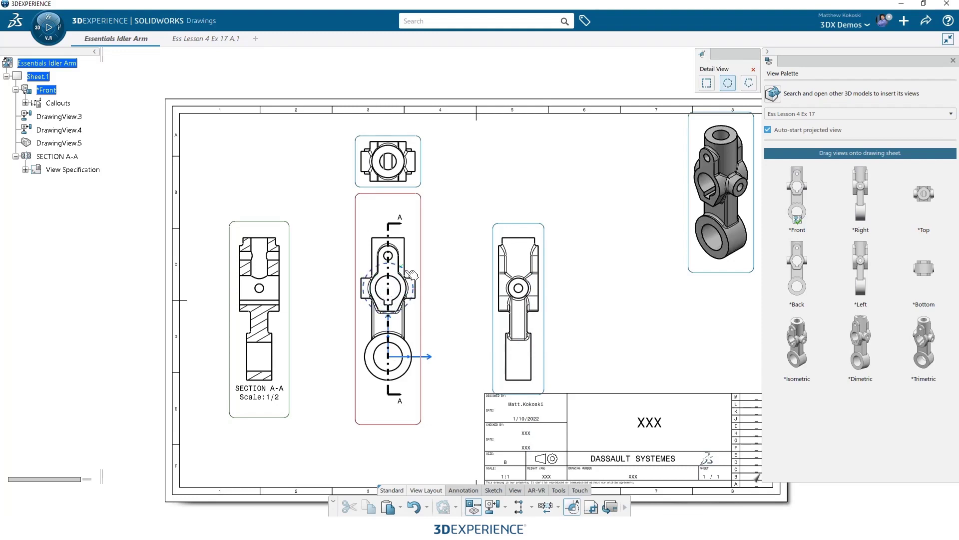
{"action": "left_click", "coordinate": [412, 276]}
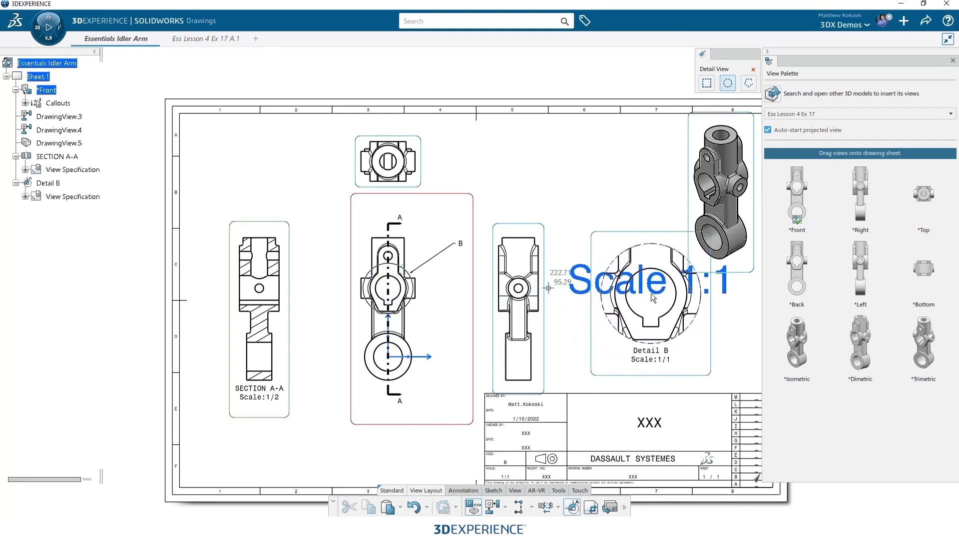
{"action": "left_click", "coordinate": [655, 296]}
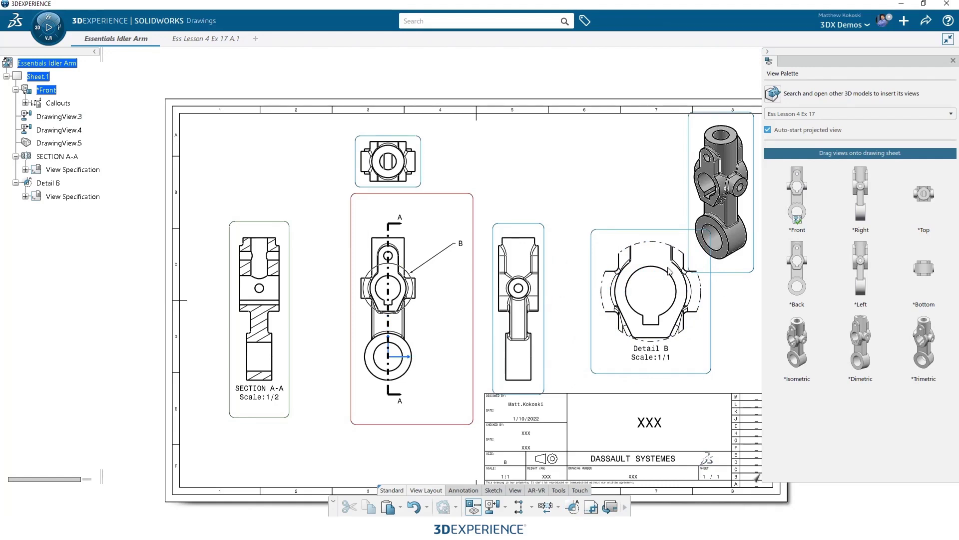
Save the drawing from the Share menu so its tab reads Essentials Idler Arm A
{"action": "left_click", "coordinate": [926, 21]}
{"action": "left_click", "coordinate": [887, 43]}
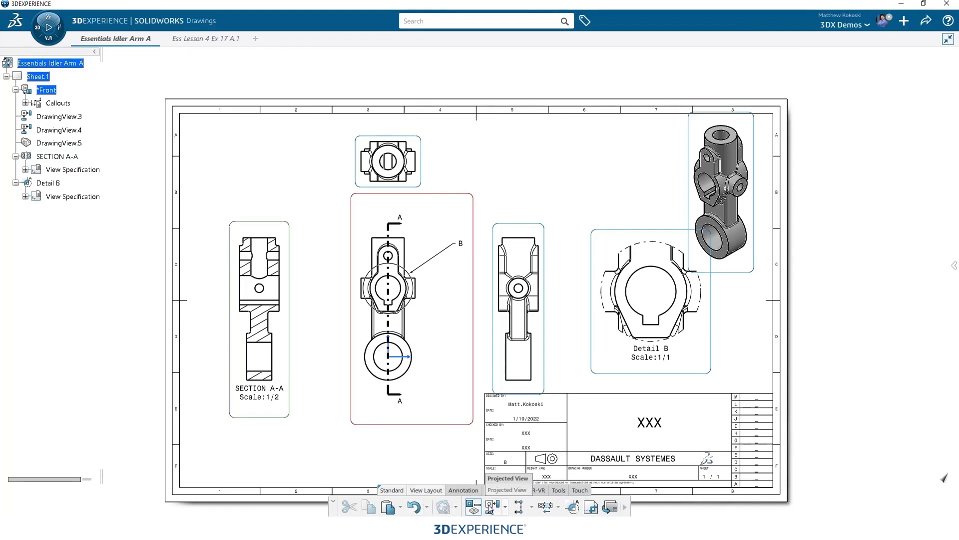
Dimension the lower boss circles in the front view with Ø 65 and Ø 40 diameters
{"action": "left_click", "coordinate": [473, 491]}
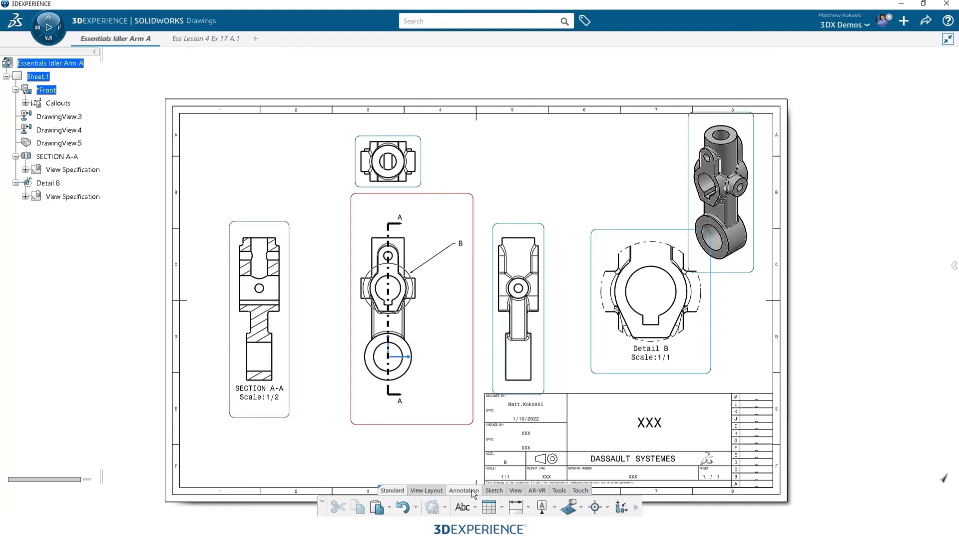
{"action": "left_click", "coordinate": [517, 507]}
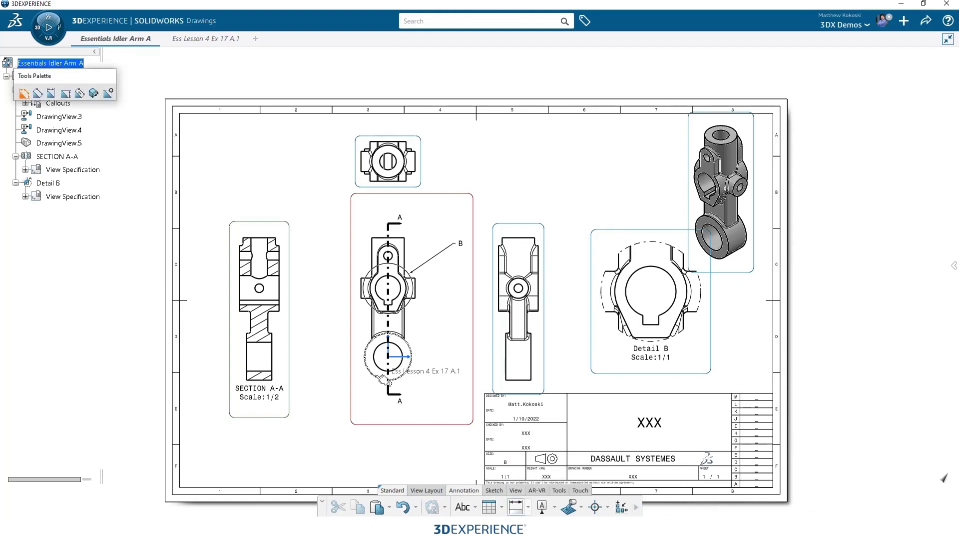
{"action": "left_click", "coordinate": [385, 378]}
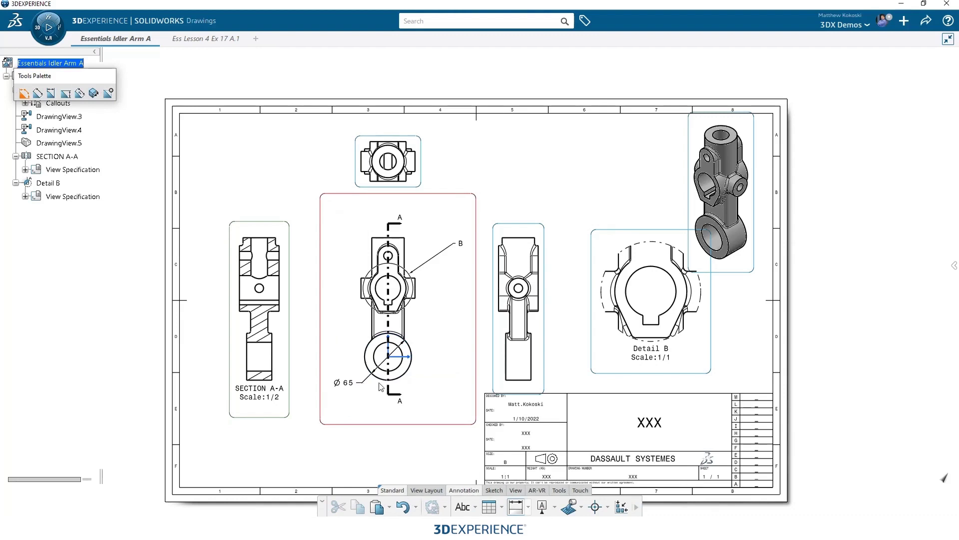
{"action": "left_click", "coordinate": [398, 368]}
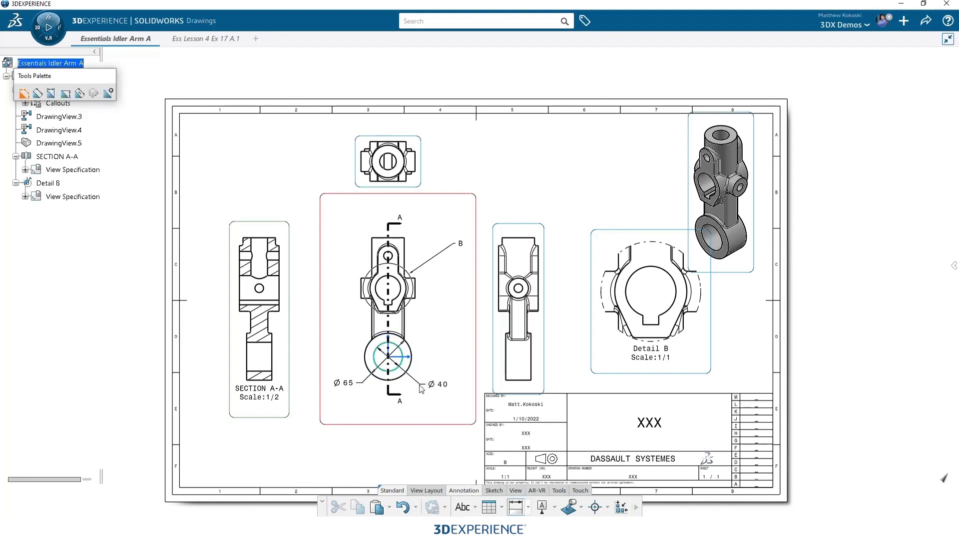
{"action": "left_click", "coordinate": [440, 385]}
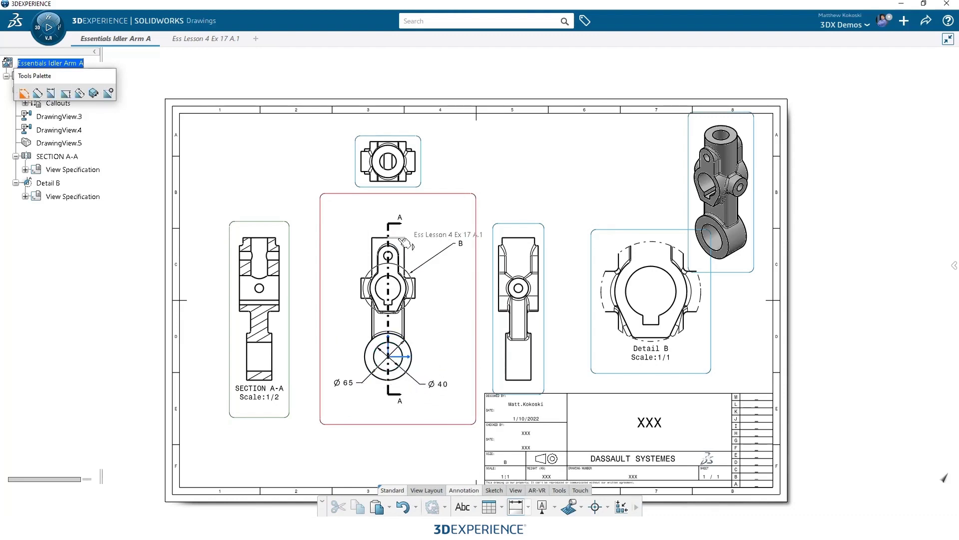
Add vertical 70 and 95 distances between the upper, middle and lower circle centres
{"action": "left_click", "coordinate": [402, 261]}
{"action": "left_click", "coordinate": [399, 288]}
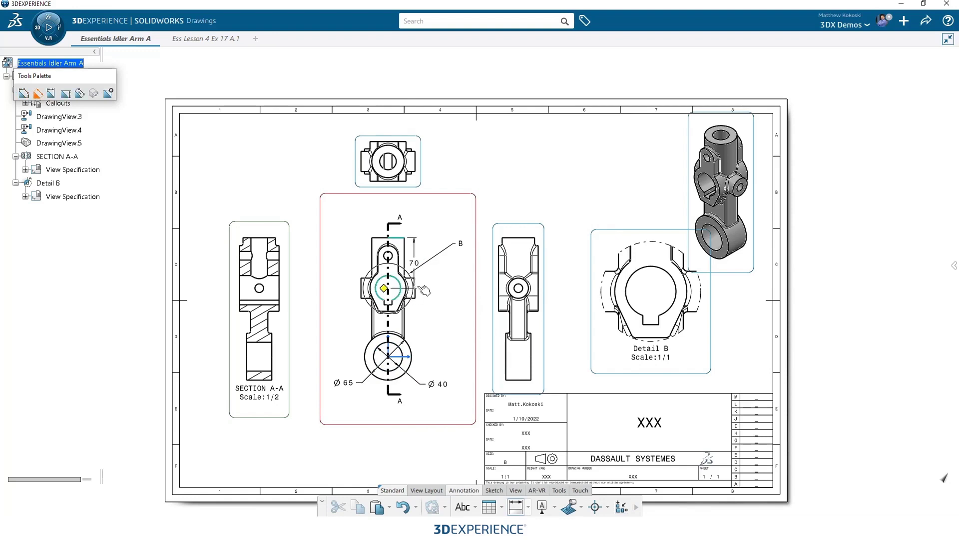
{"action": "left_click", "coordinate": [444, 277]}
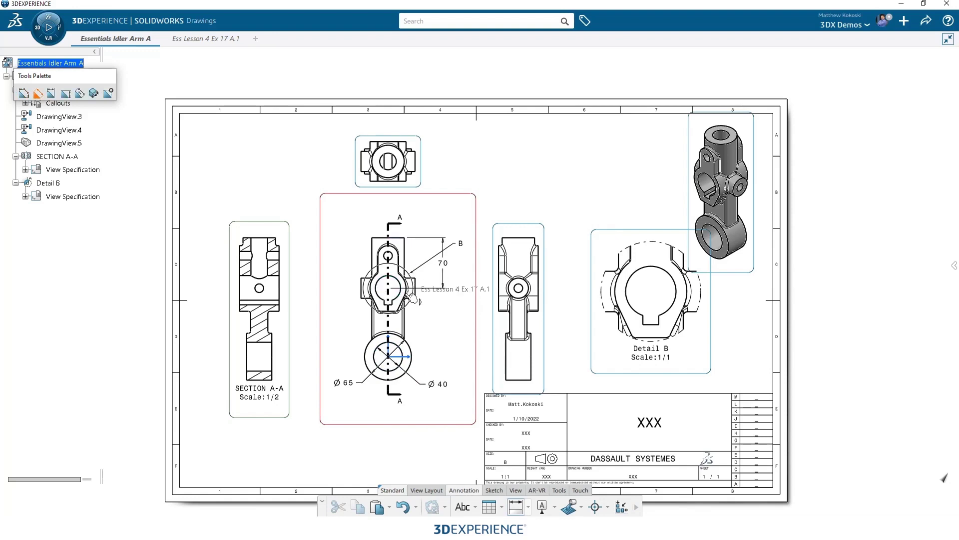
{"action": "left_click", "coordinate": [403, 295]}
{"action": "left_click", "coordinate": [400, 350]}
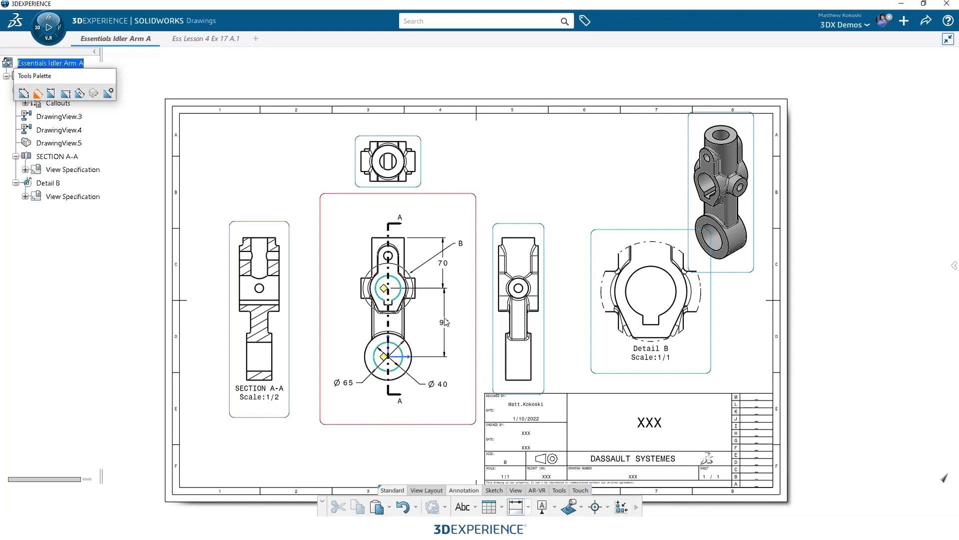
{"action": "left_click", "coordinate": [448, 322]}
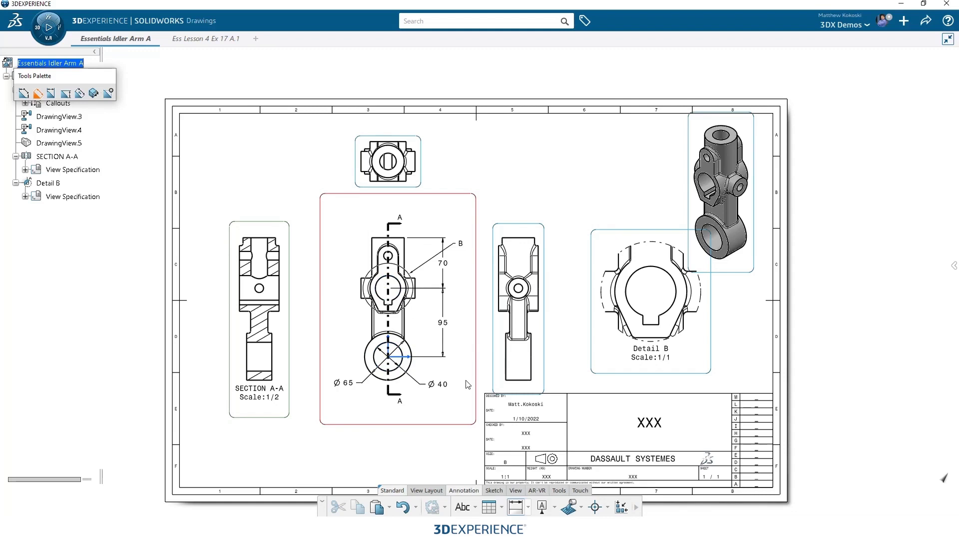
Move detail label B beside the upper boss and pull the 95 dimension closer to the view
{"action": "key", "text": "Escape"}
{"action": "left_click_drag", "start_coordinate": [460, 243], "coordinate": [354, 263]}
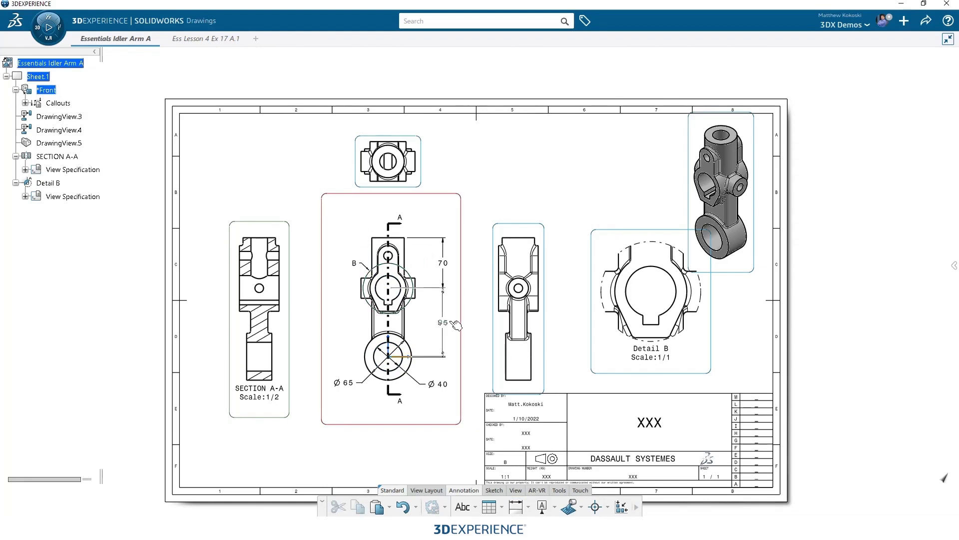
{"action": "left_click_drag", "start_coordinate": [456, 325], "coordinate": [436, 325]}
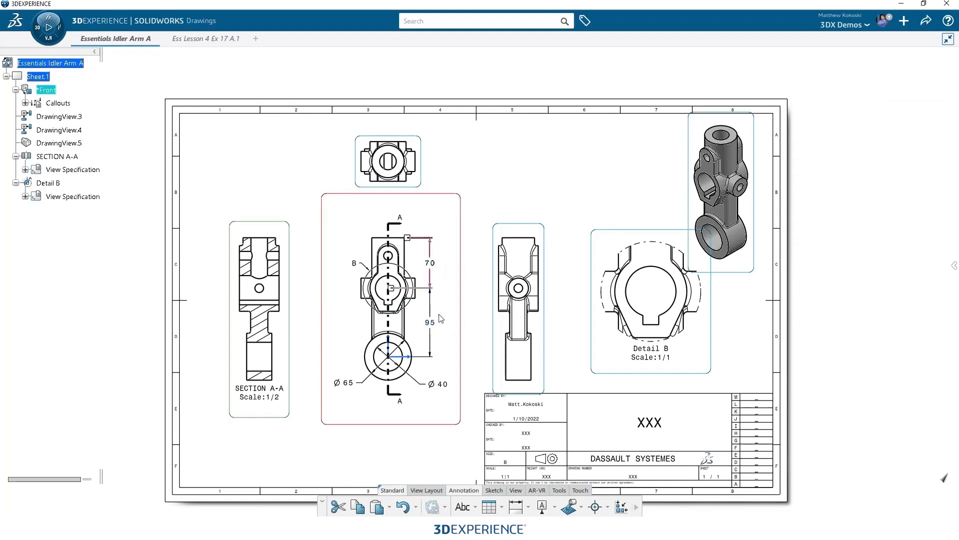
{"action": "left_click", "coordinate": [428, 417]}
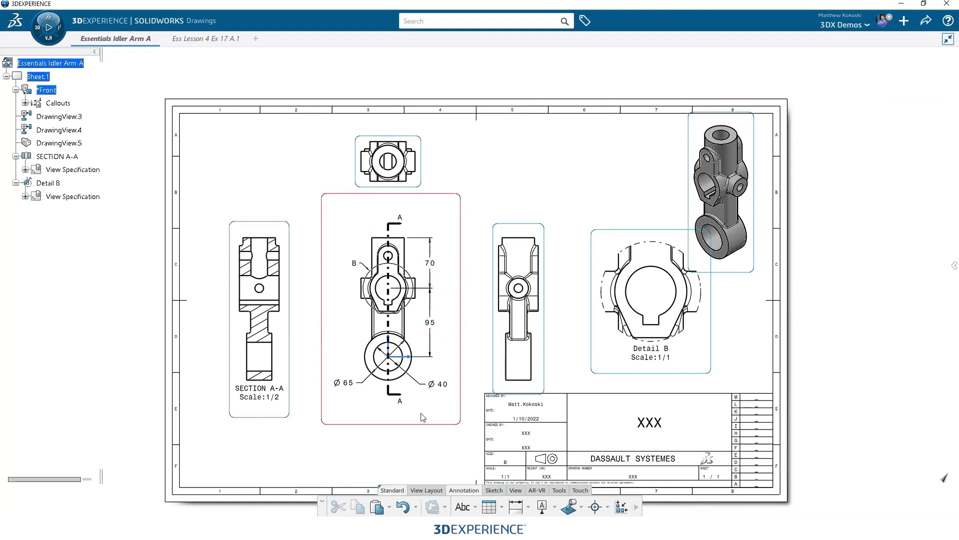
{"action": "left_click", "coordinate": [438, 384]}
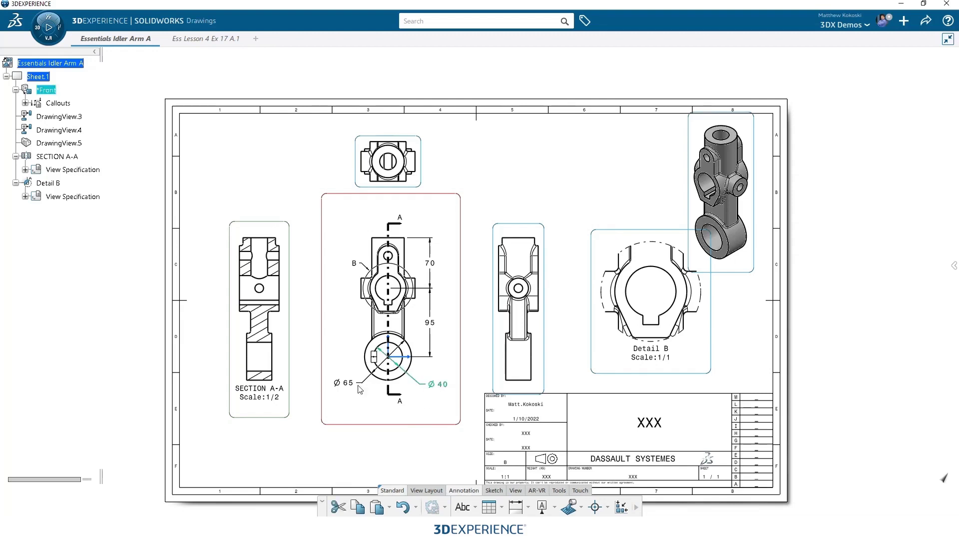
Give the Ø65 and Ø40 diameter dimensions a single arrowhead by turning off Symbol 2
{"action": "right_click", "coordinate": [348, 384]}
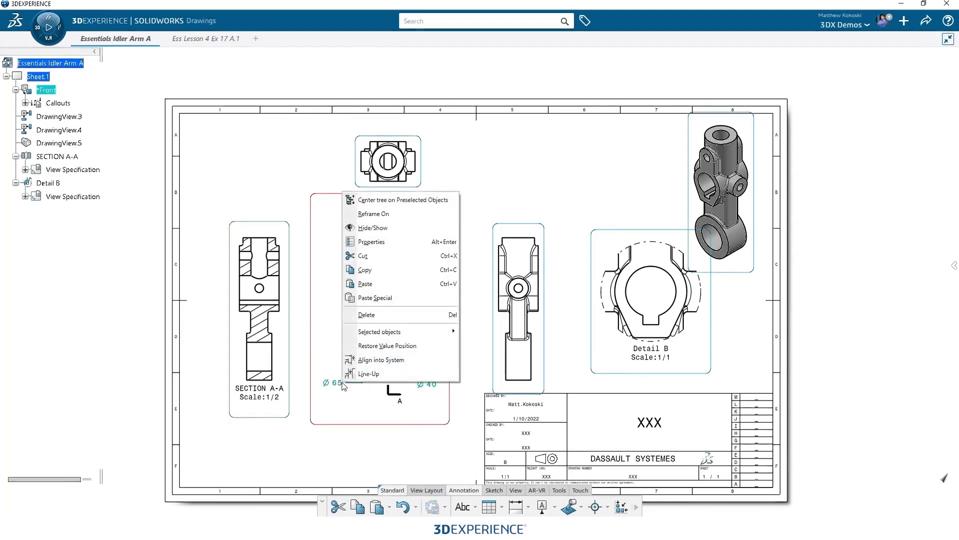
{"action": "left_click", "coordinate": [375, 241]}
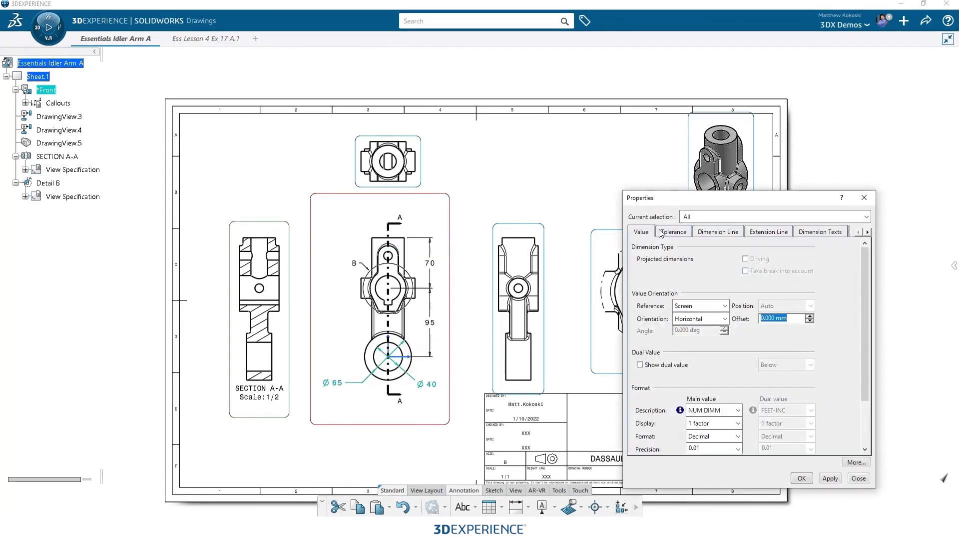
{"action": "left_click", "coordinate": [700, 233]}
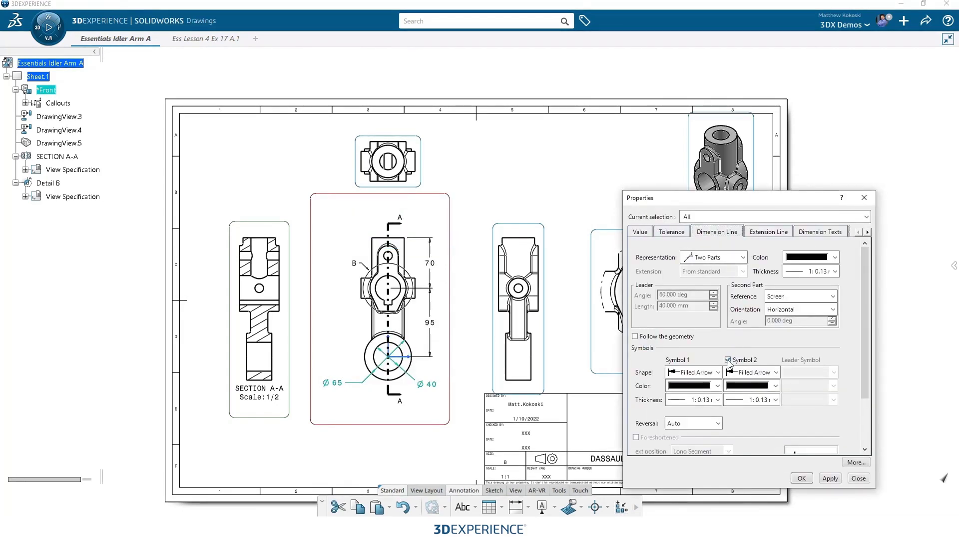
{"action": "left_click", "coordinate": [827, 479]}
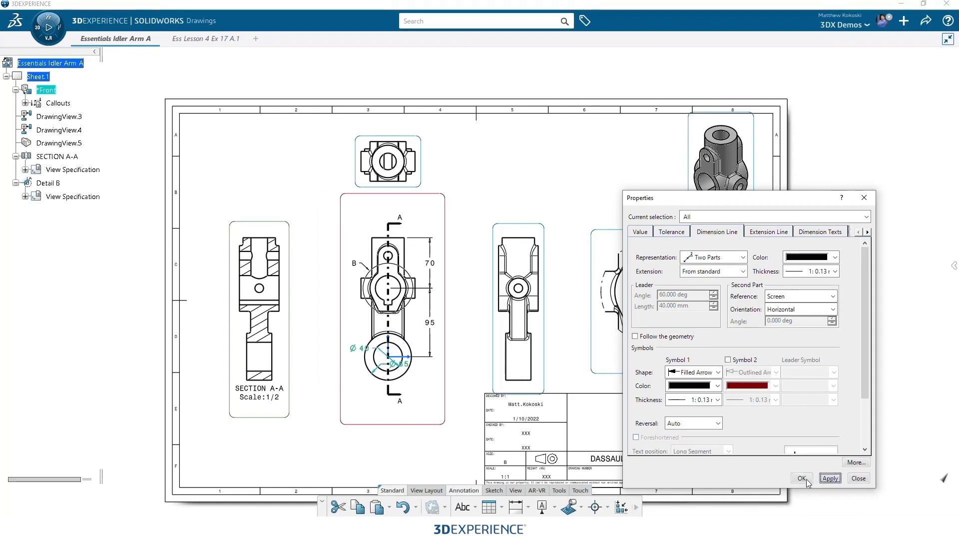
{"action": "left_click", "coordinate": [802, 478]}
Drag the Ø40 and Ø65 dimensions outside the lower circle at its lower left
{"action": "scroll", "coordinate": [585, 443], "scroll_direction": "up", "scroll_amount": 2}
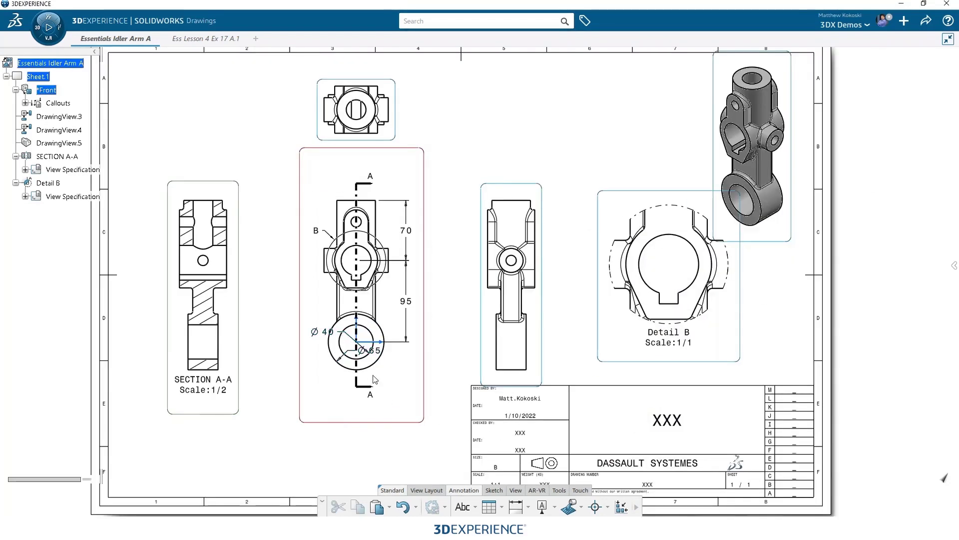
{"action": "left_click_drag", "start_coordinate": [322, 332], "coordinate": [305, 380]}
{"action": "left_click_drag", "start_coordinate": [378, 356], "coordinate": [349, 388]}
Add a center mark to the lower Ø65 circle in the front view
{"action": "left_click", "coordinate": [407, 392]}
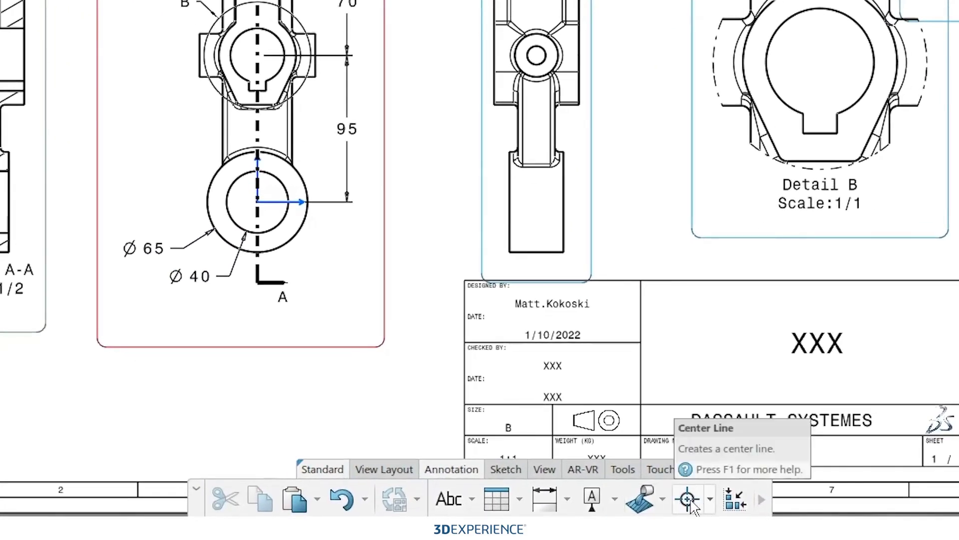
{"action": "left_click", "coordinate": [688, 499]}
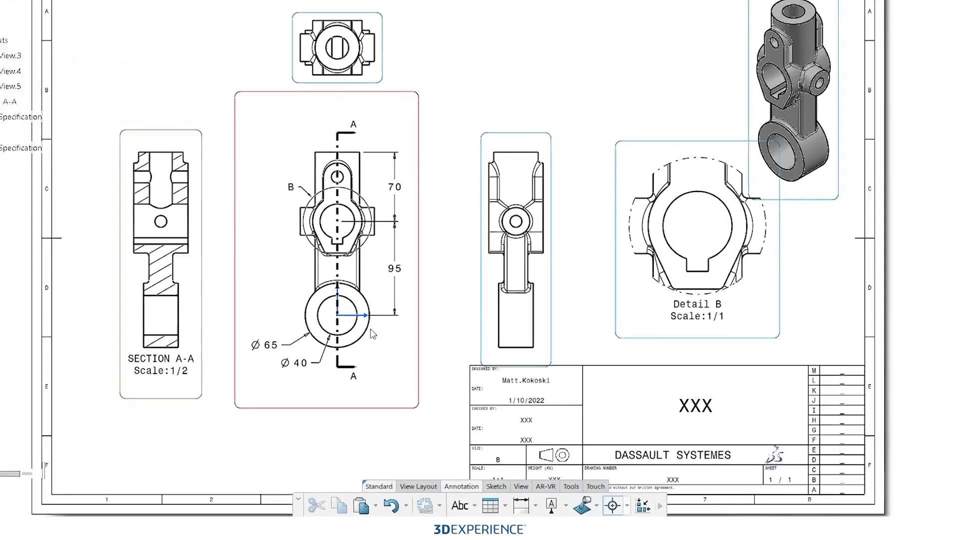
{"action": "left_click", "coordinate": [374, 355]}
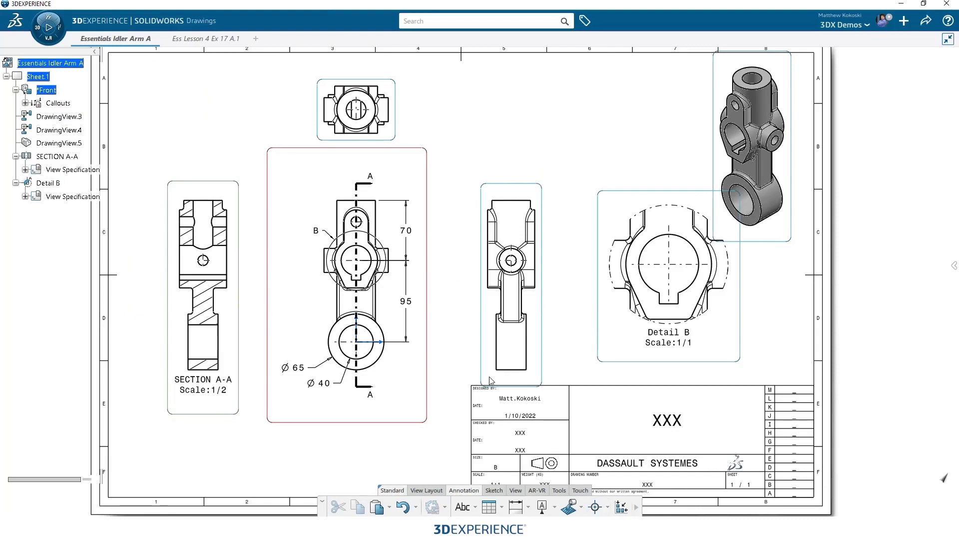
Add edge-referenced centerlines through the Section A-A slot, hole and bore and the right side view
{"action": "left_click", "coordinate": [607, 506]}
{"action": "left_click", "coordinate": [619, 407]}
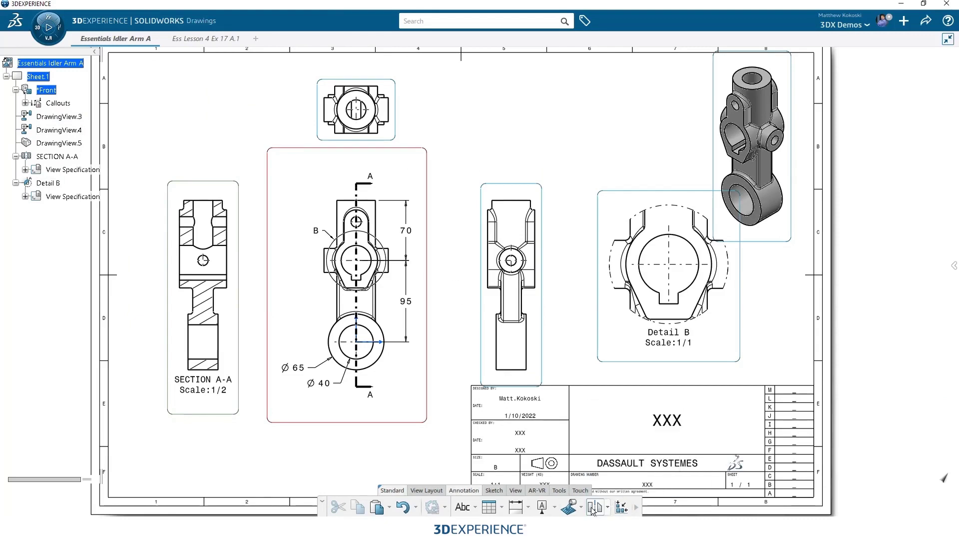
{"action": "left_click", "coordinate": [215, 210]}
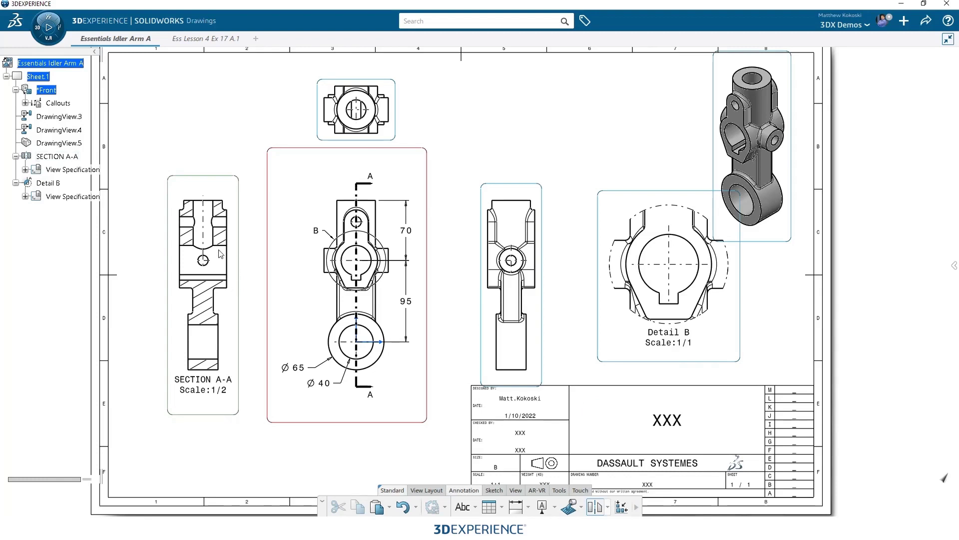
{"action": "left_click", "coordinate": [226, 250]}
{"action": "left_click", "coordinate": [520, 372]}
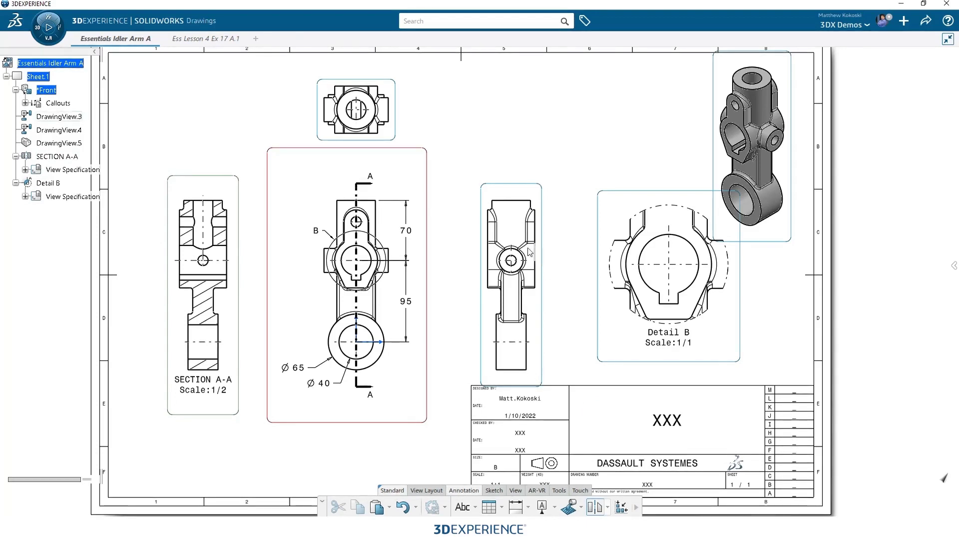
{"action": "left_click", "coordinate": [517, 206]}
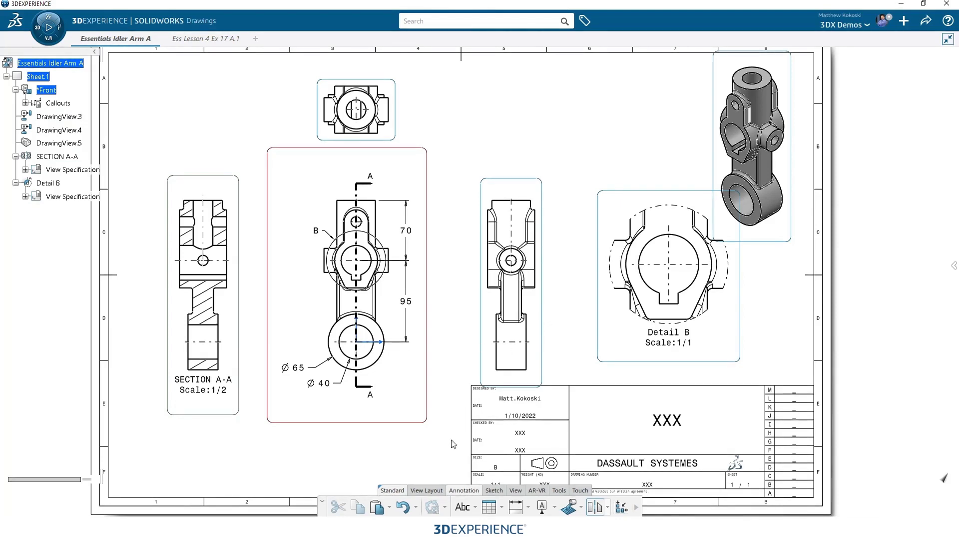
{"action": "key", "text": "Escape"}
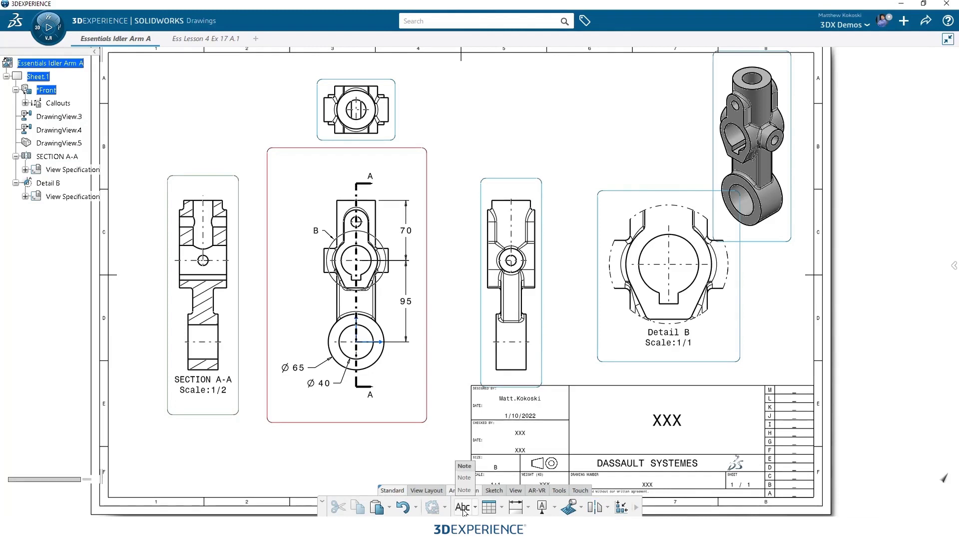
Place a note reading 'All Fillets and Rounds 2mm' below Section A-A
{"action": "left_click", "coordinate": [463, 509]}
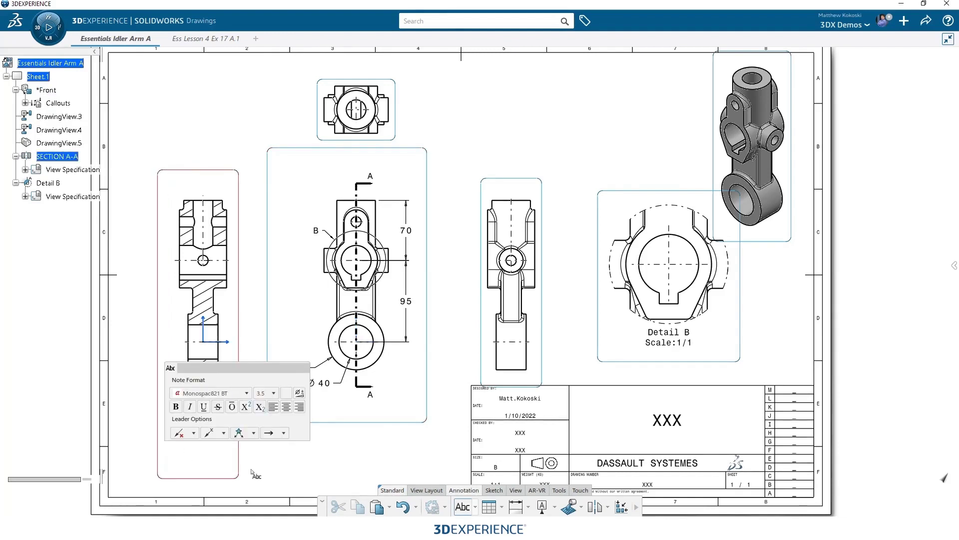
{"action": "left_click", "coordinate": [252, 472]}
{"action": "type", "text": "All Fillets"}
{"action": "type", "text": "and Rounds"}
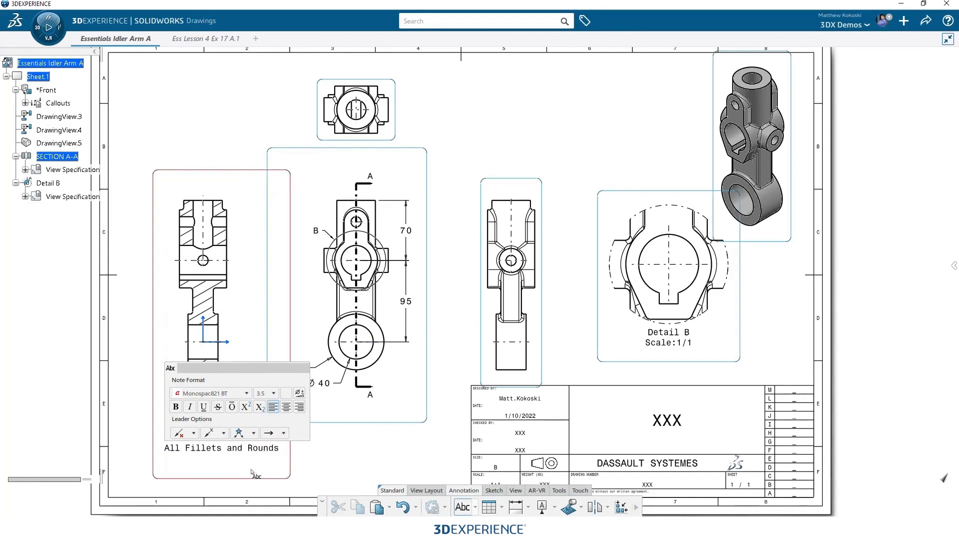
{"action": "type", "text": " 2mm"}
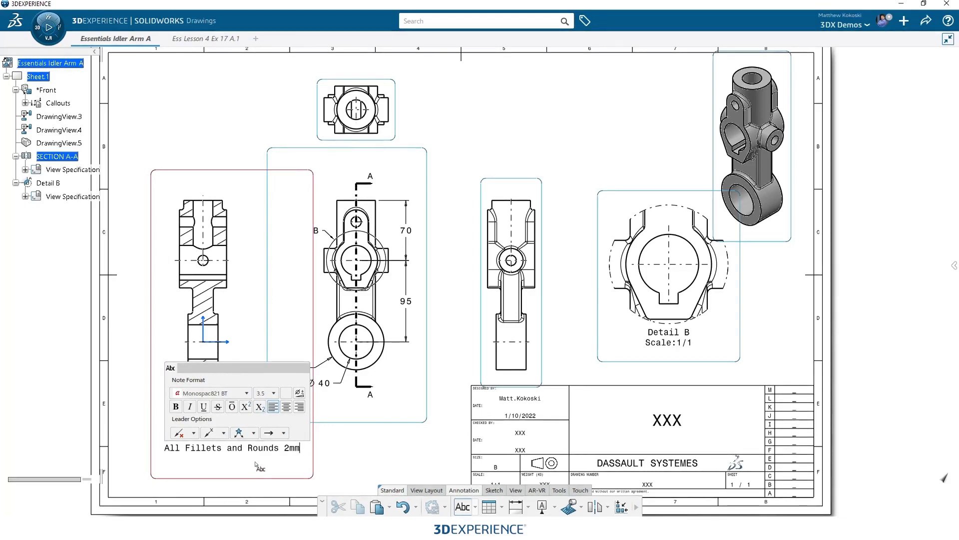
Move the fillet note from Section A-A into the front view, beneath its lower circle
{"action": "left_click", "coordinate": [331, 453]}
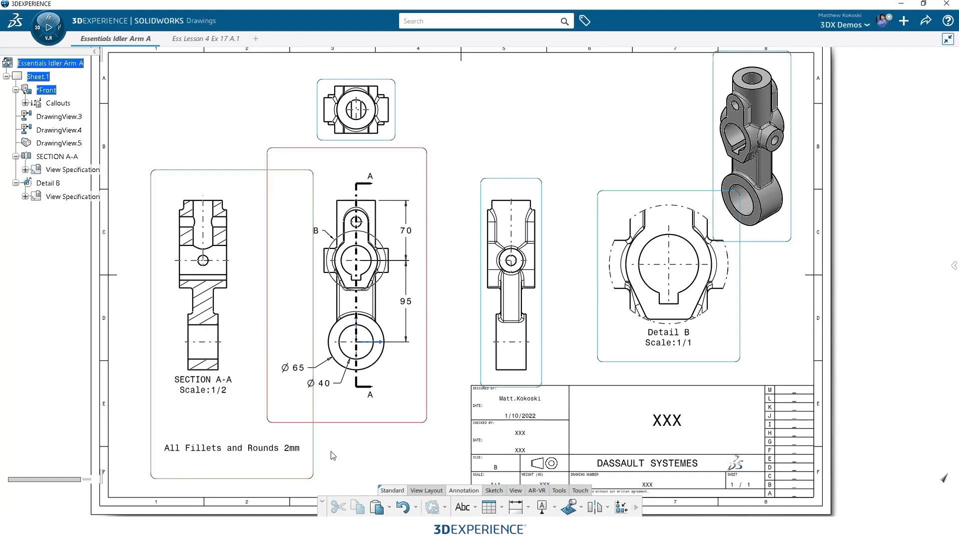
{"action": "left_click", "coordinate": [209, 456]}
{"action": "left_click_drag", "start_coordinate": [209, 460], "coordinate": [207, 451]}
{"action": "left_click", "coordinate": [345, 467]}
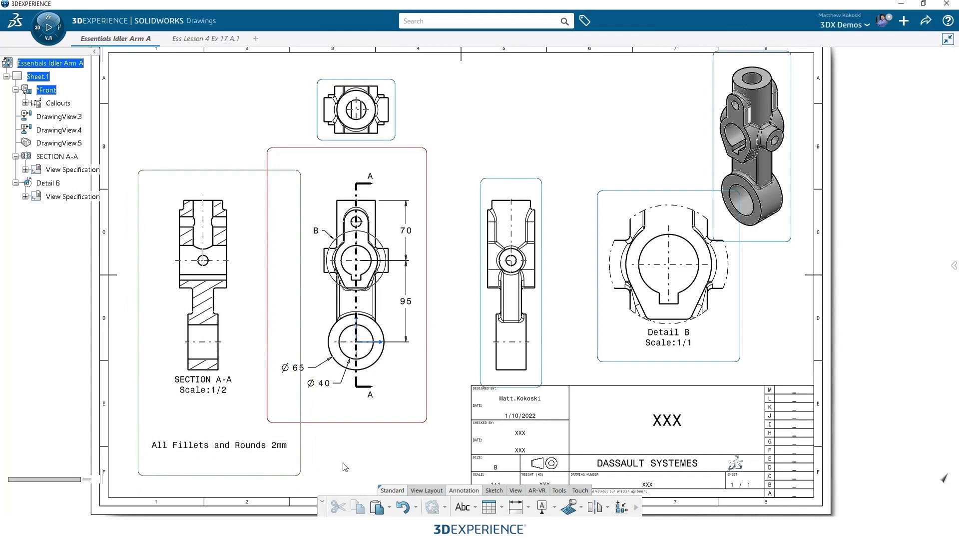
{"action": "left_click", "coordinate": [219, 452]}
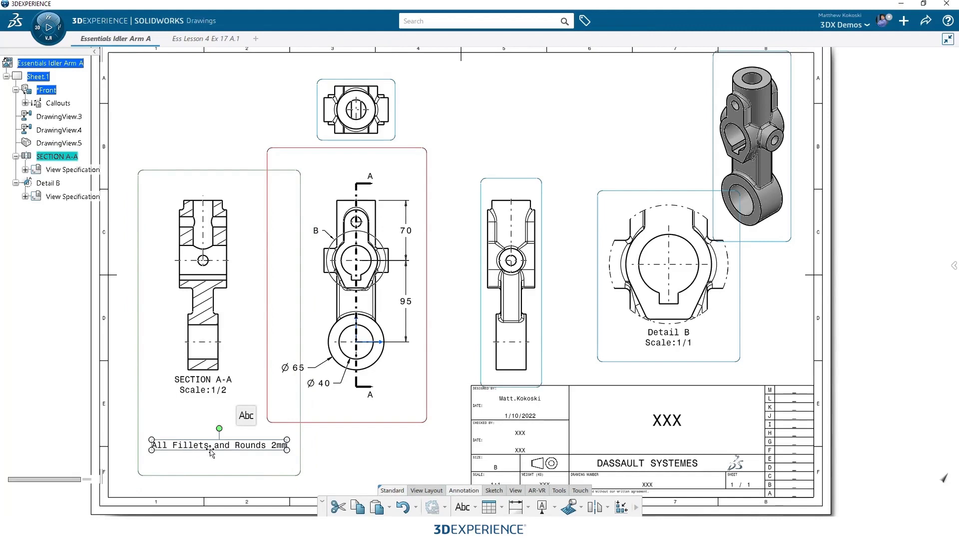
{"action": "key", "text": "Delete"}
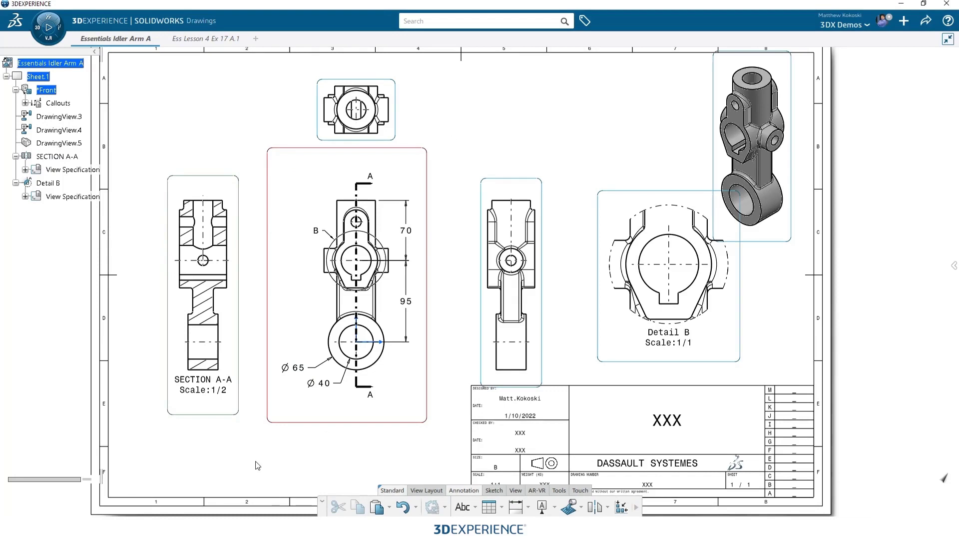
{"action": "key", "text": "ctrl+v"}
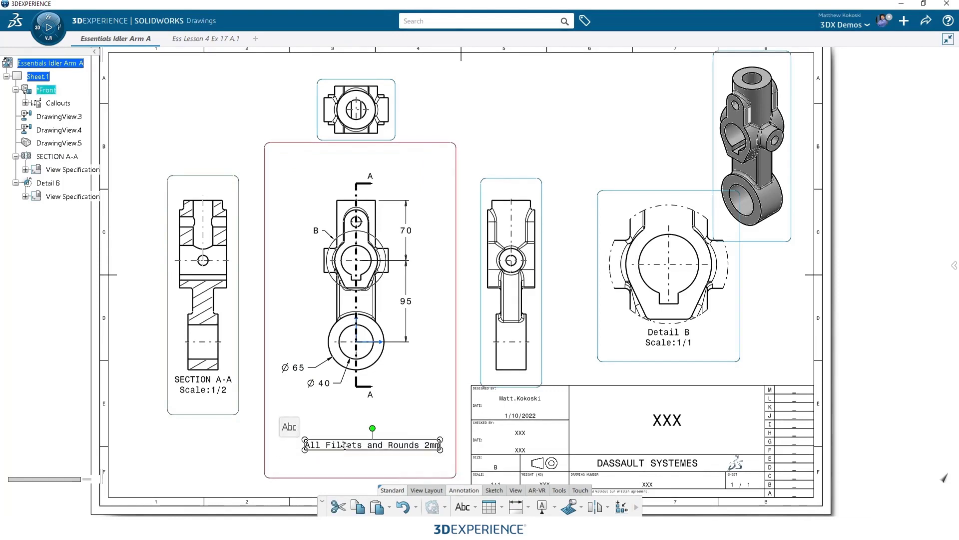
{"action": "left_click_drag", "start_coordinate": [344, 446], "coordinate": [342, 445]}
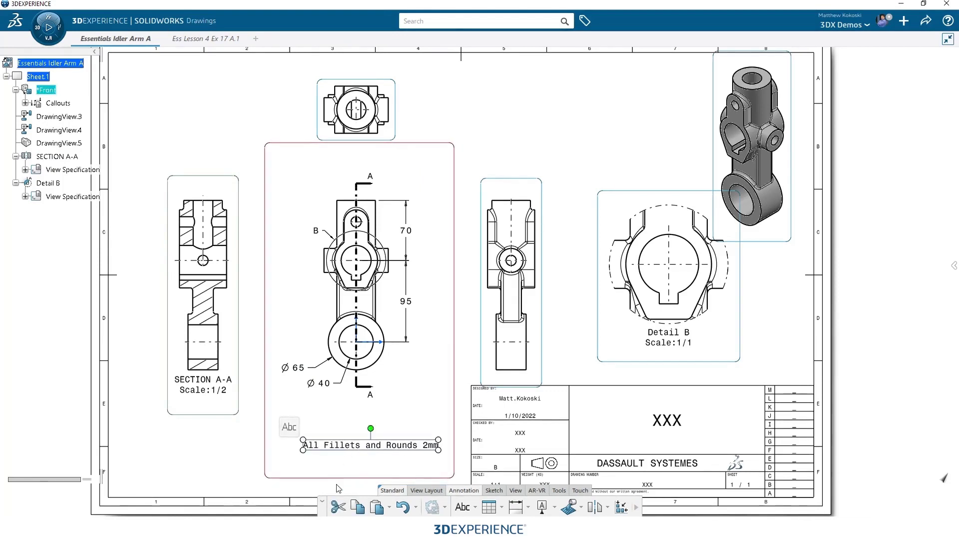
Deselect the note and save the completed Essentials Idler Arm A drawing
{"action": "left_click", "coordinate": [230, 474]}
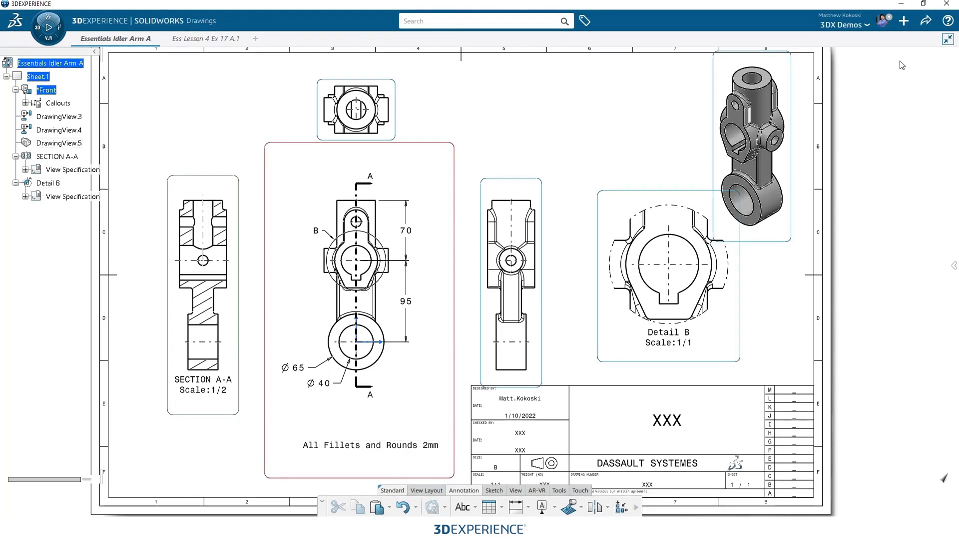
{"action": "left_click", "coordinate": [926, 21]}
{"action": "left_click", "coordinate": [888, 38]}
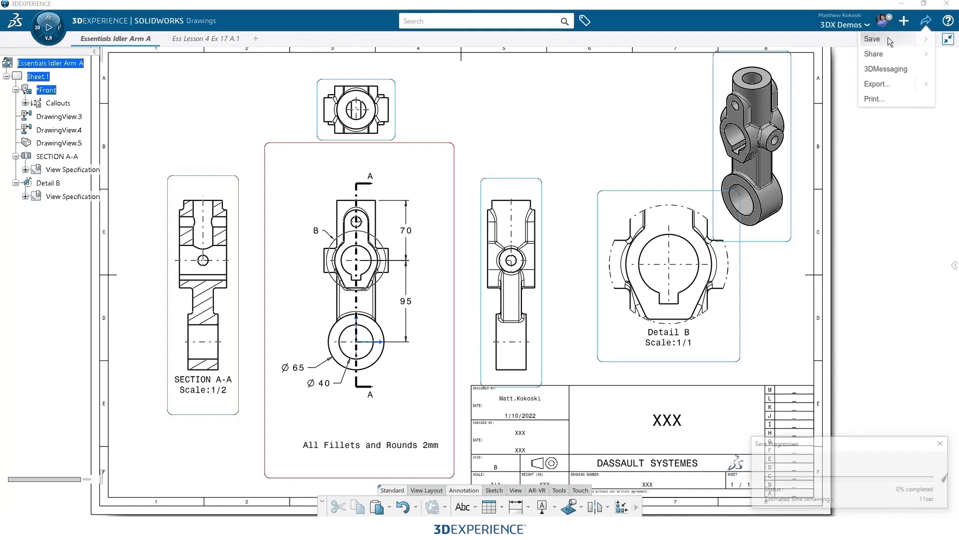